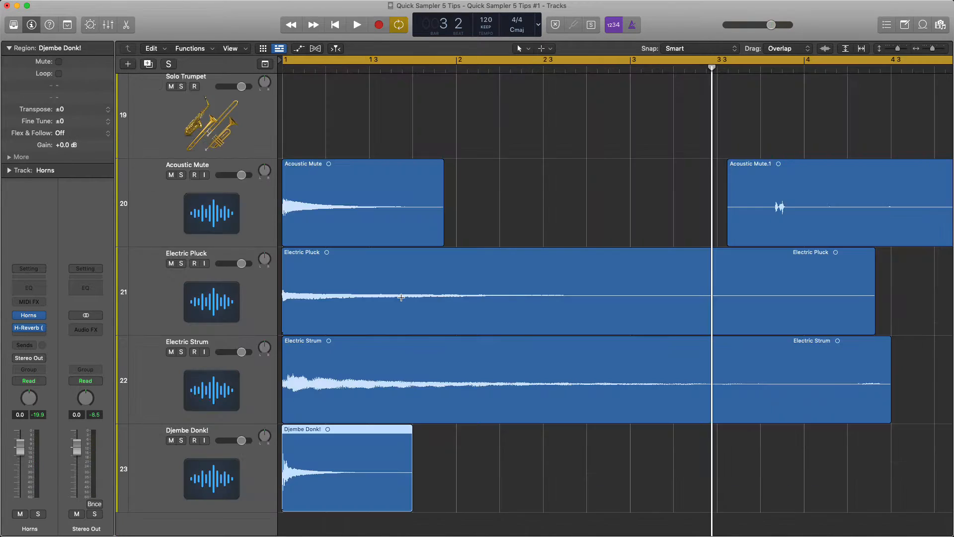
# - Go through the first Acoustic Mute, Electric Pluck, Electric Strum and Djembe Donk! regions one by one
pyautogui.click(329, 181)
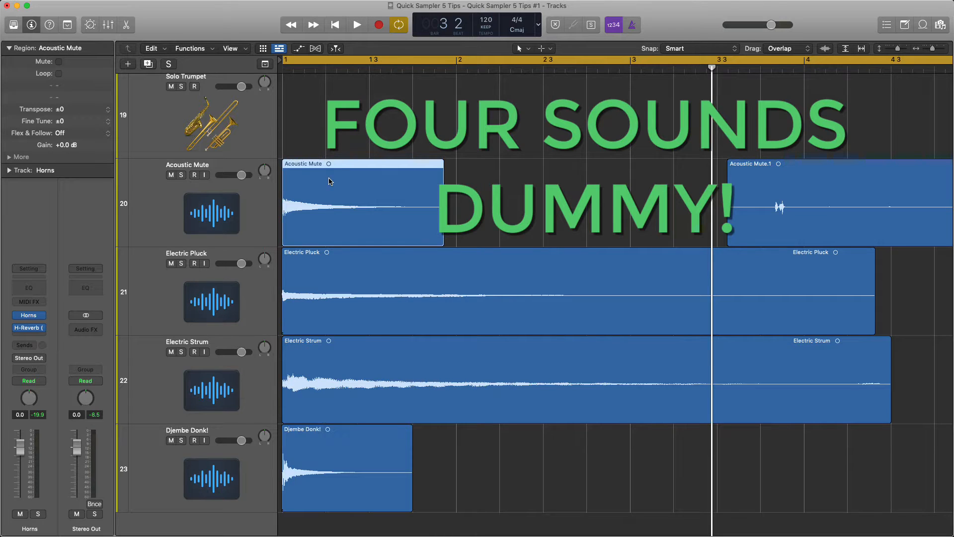
pyautogui.click(359, 265)
pyautogui.click(363, 342)
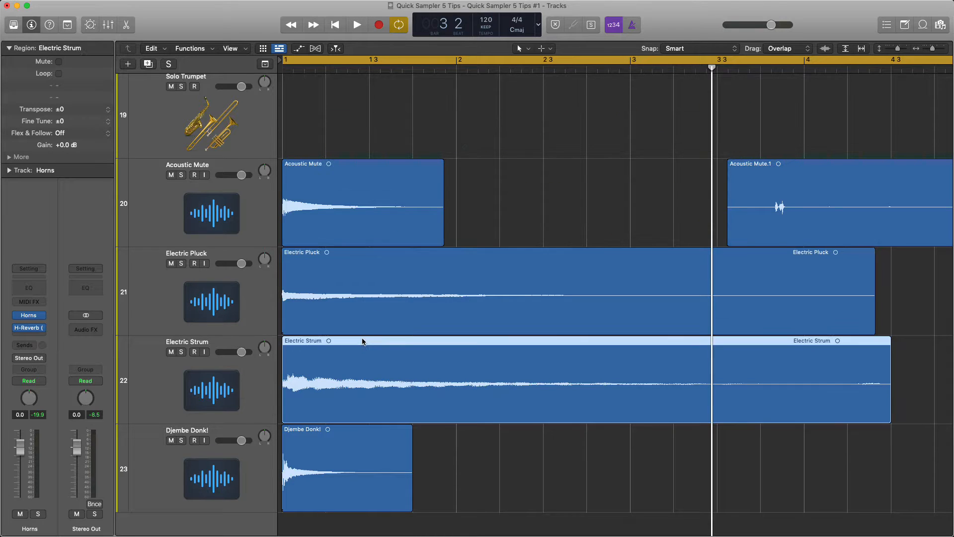
pyautogui.click(350, 454)
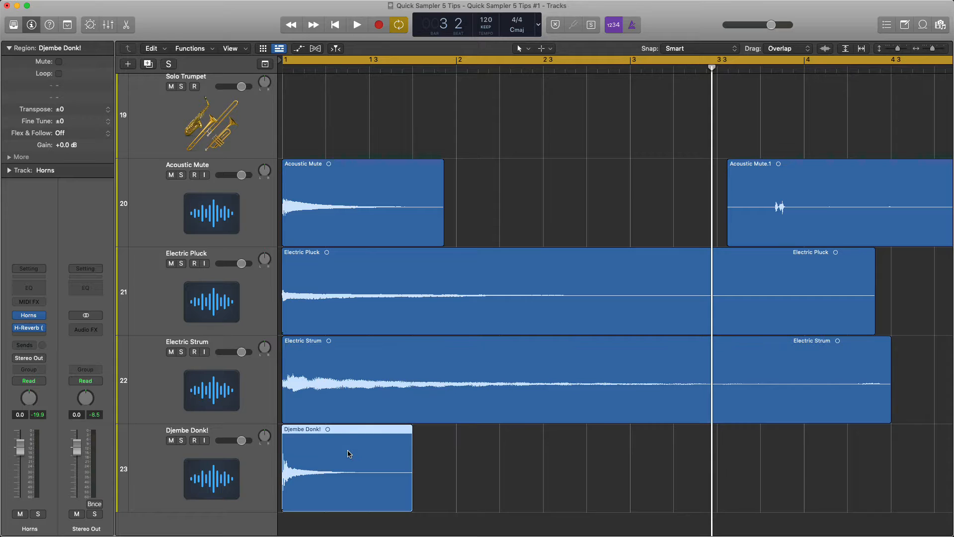
# - Remove silence from the Acoustic Mute.1 region using a -20 dB threshold and 0.1000 sec minimum silence time
pyautogui.hscroll(10, 615, 303)
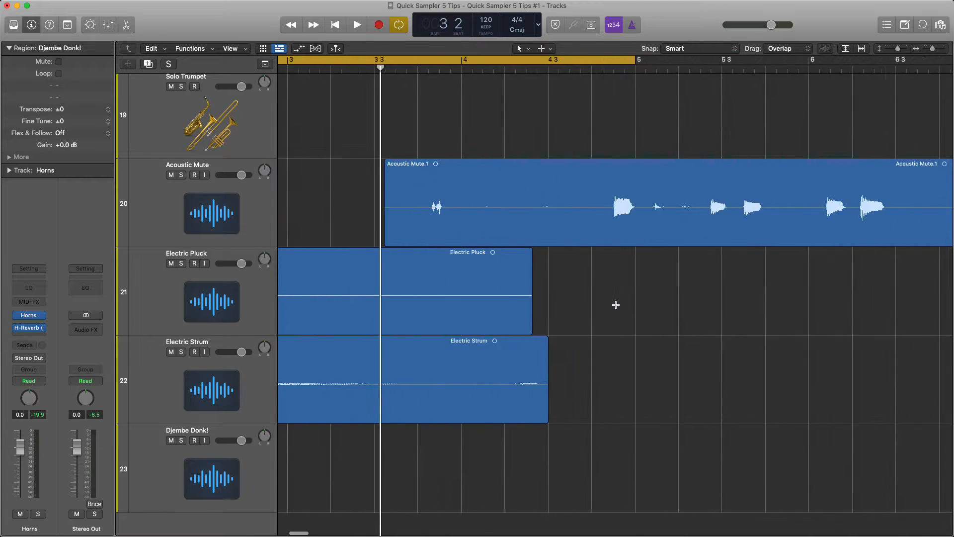
pyautogui.scroll(-3, 615, 302)
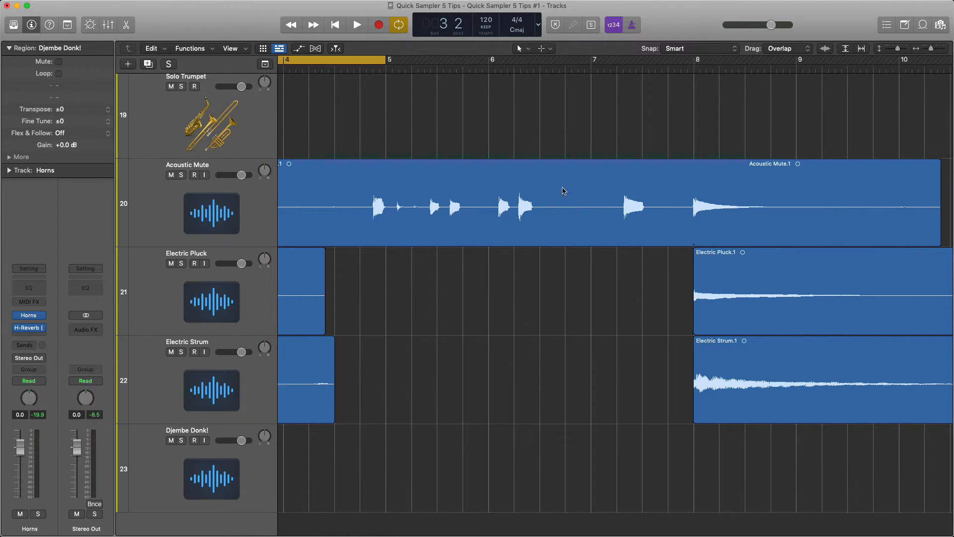
pyautogui.rightClick(561, 181)
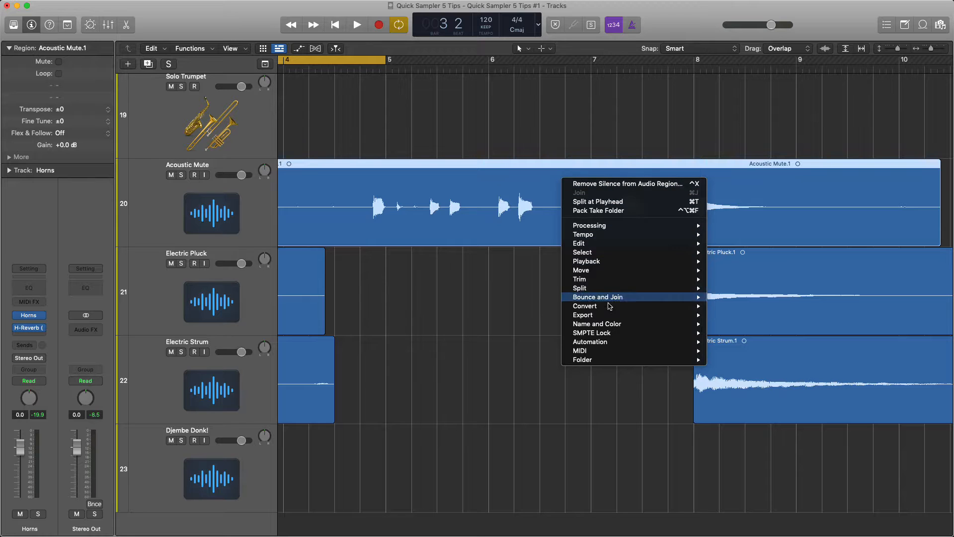
pyautogui.moveTo(593, 338)
pyautogui.moveTo(621, 289)
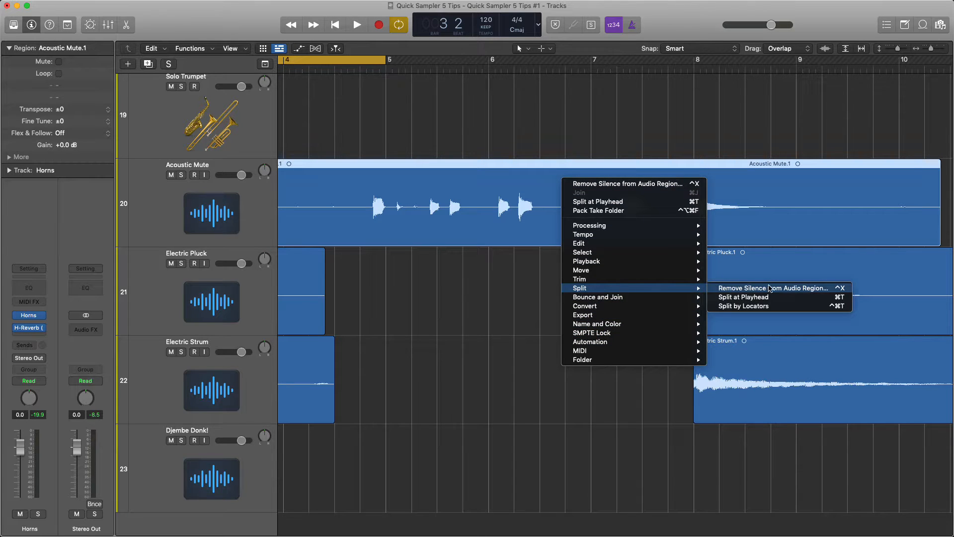
pyautogui.click(771, 289)
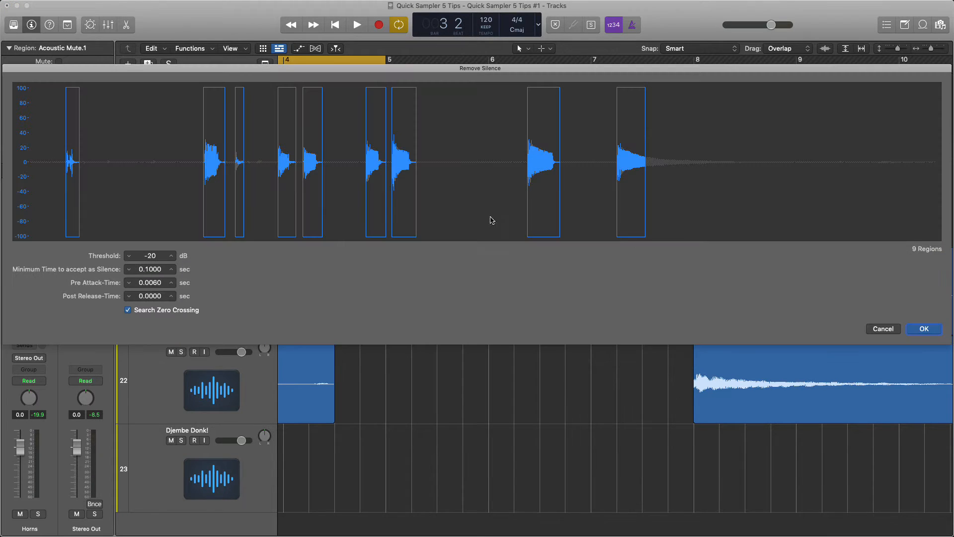
pyautogui.click(923, 330)
# - Delete the split Acoustic Mute fragments before bar 8 and extend the remaining fragment's end to just before bar 9
pyautogui.moveTo(665, 178); pyautogui.dragTo(347, 188)
pyautogui.press('Delete')
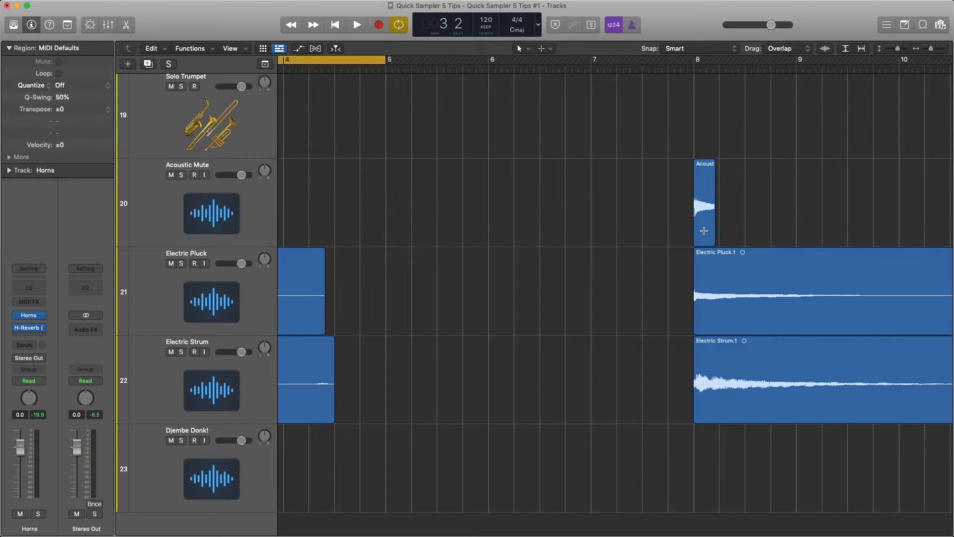
pyautogui.moveTo(712, 238); pyautogui.dragTo(789, 238)
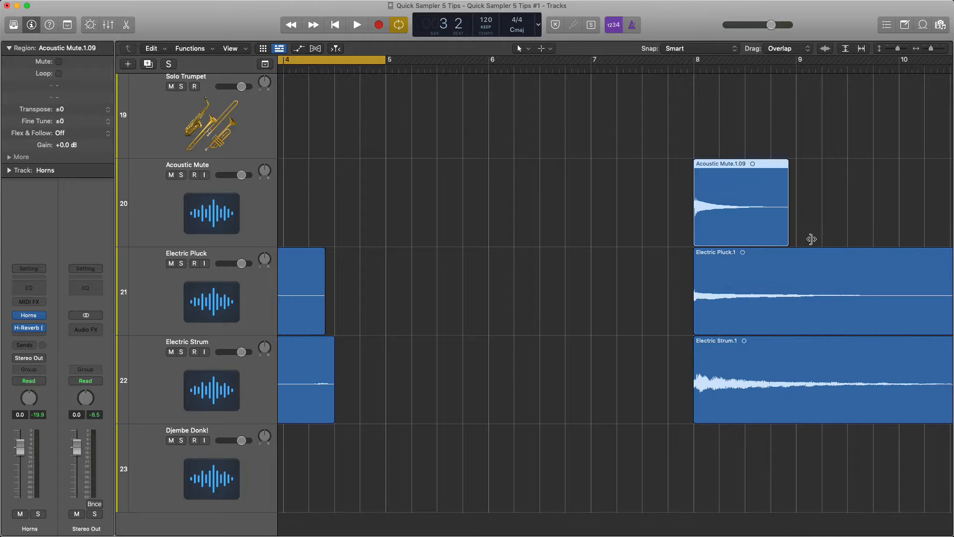
# - Create a new Quick Sampler (Optimized) track from the Acoustic Mute region at bar 1
pyautogui.hscroll(-2, 599, 191)
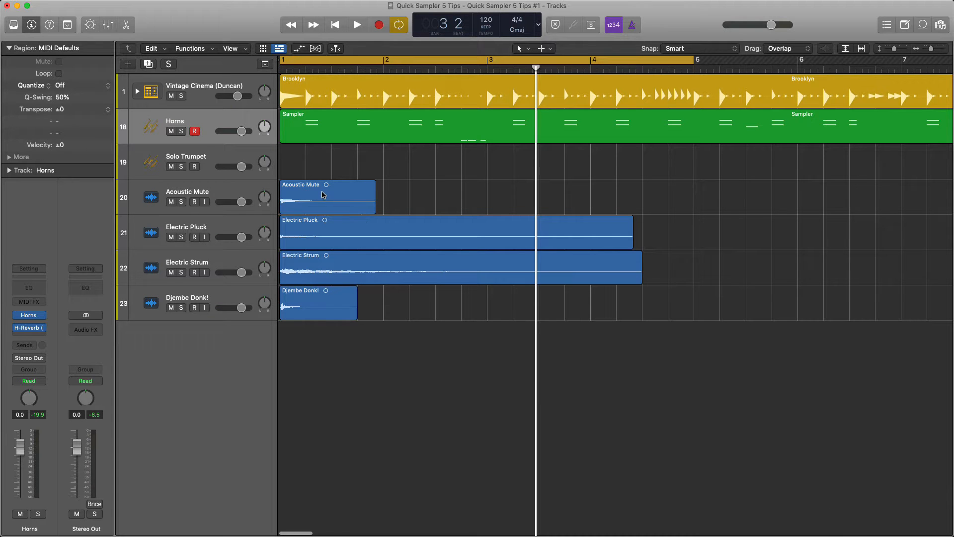
pyautogui.moveTo(323, 195); pyautogui.dragTo(207, 410)
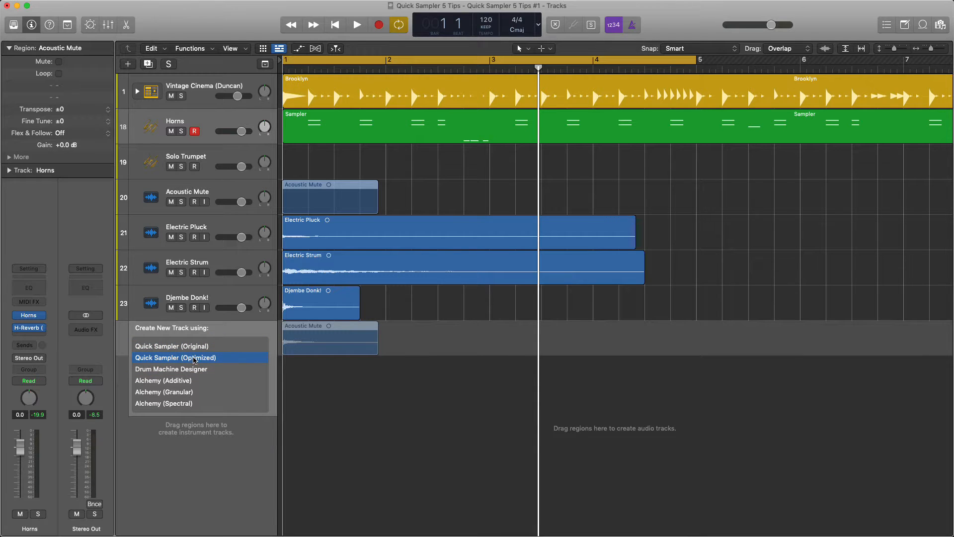
pyautogui.moveTo(193, 360); pyautogui.dragTo(194, 361)
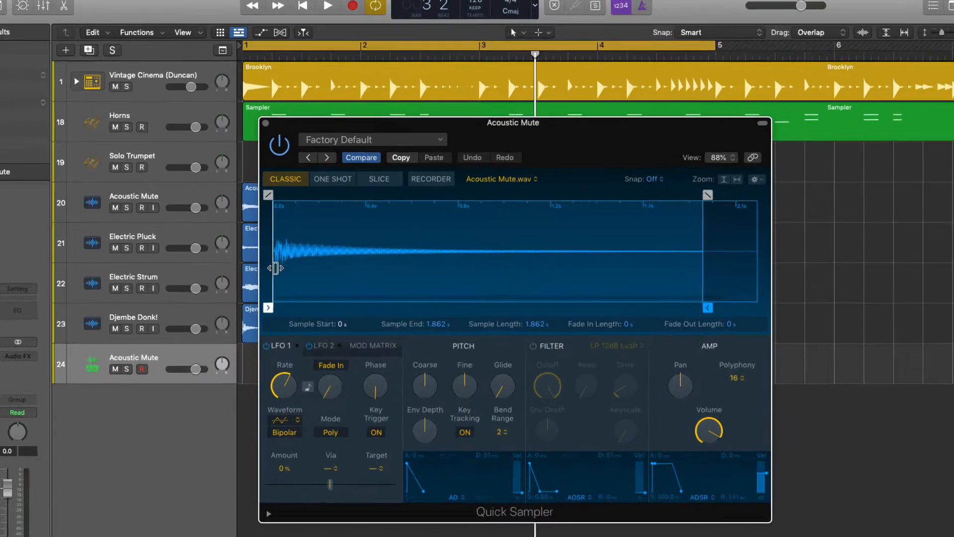
# - Set Quick Sampler's snap to Transient+Note and adjust the start point of the Acoustic Mute sample
pyautogui.scroll(2, 311, 254)
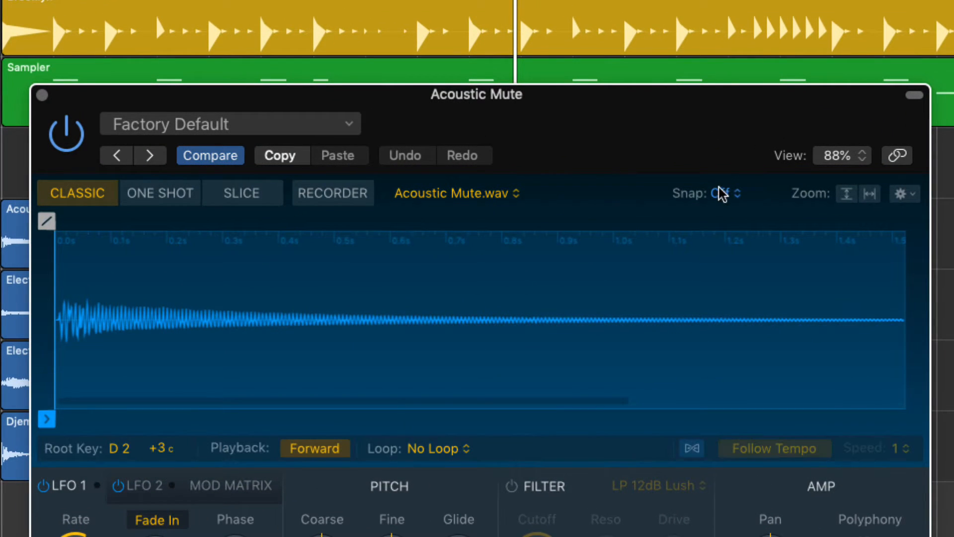
pyautogui.click(720, 195)
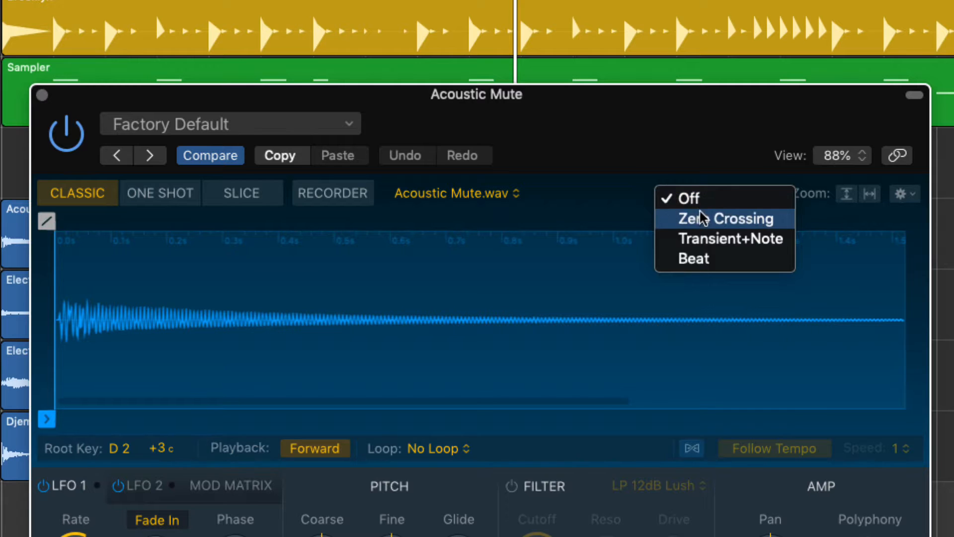
pyautogui.click(772, 248)
pyautogui.click(47, 419)
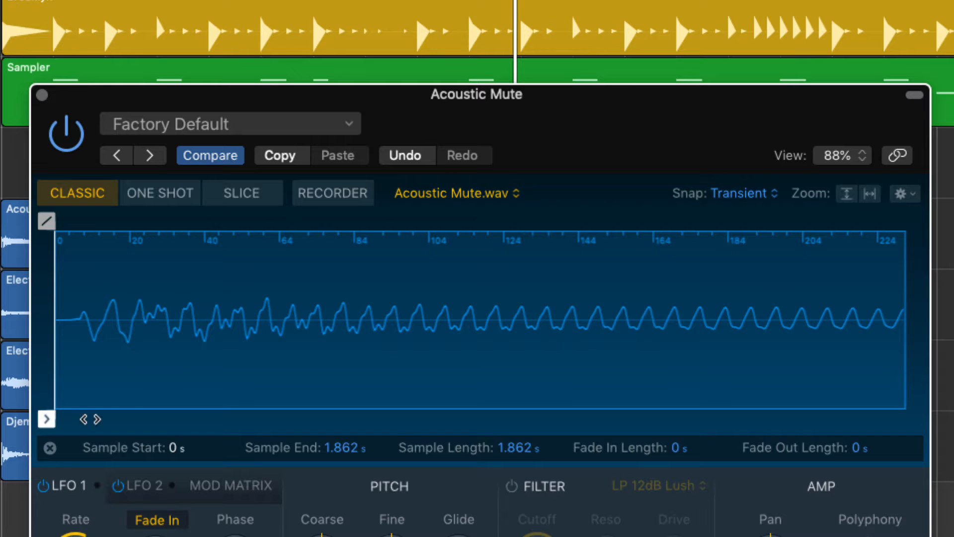
pyautogui.moveTo(46, 419)
pyautogui.mouseDown()
pyautogui.moveTo(351, 419)
pyautogui.moveTo(468, 402)
pyautogui.moveTo(50, 395)
pyautogui.mouseUp()
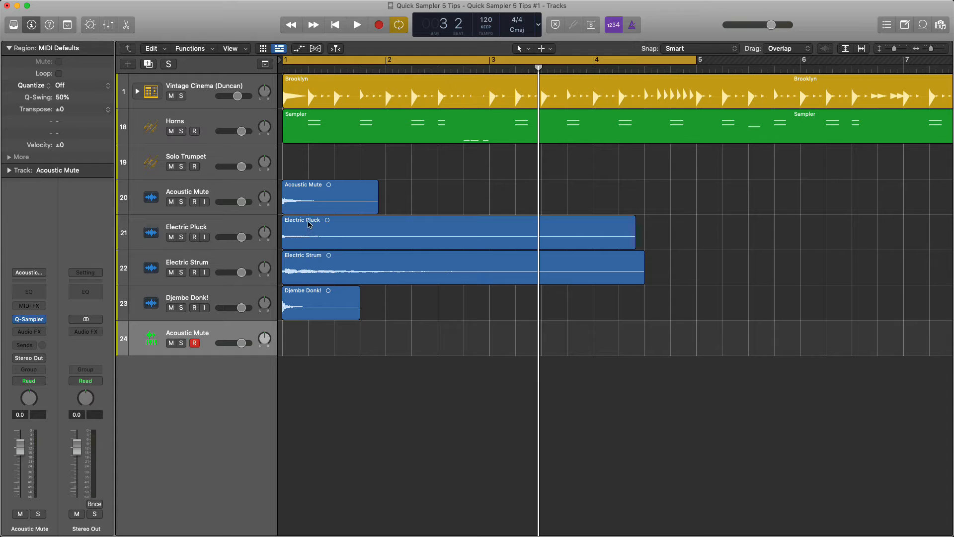
# - Create Quick Sampler tracks from the Electric Pluck and Electric Strum regions, using the Optimized option for Electric Strum
pyautogui.click(306, 230)
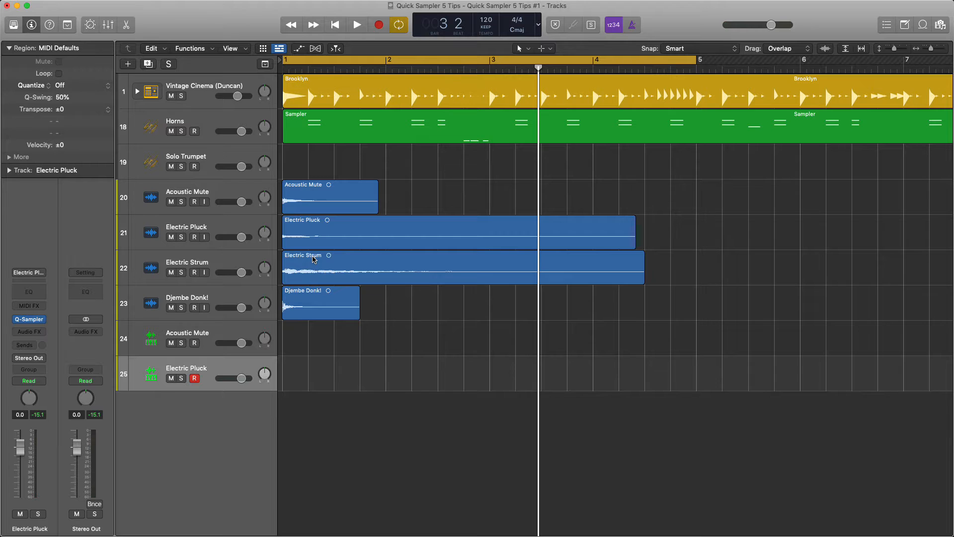
pyautogui.moveTo(313, 258); pyautogui.dragTo(196, 425)
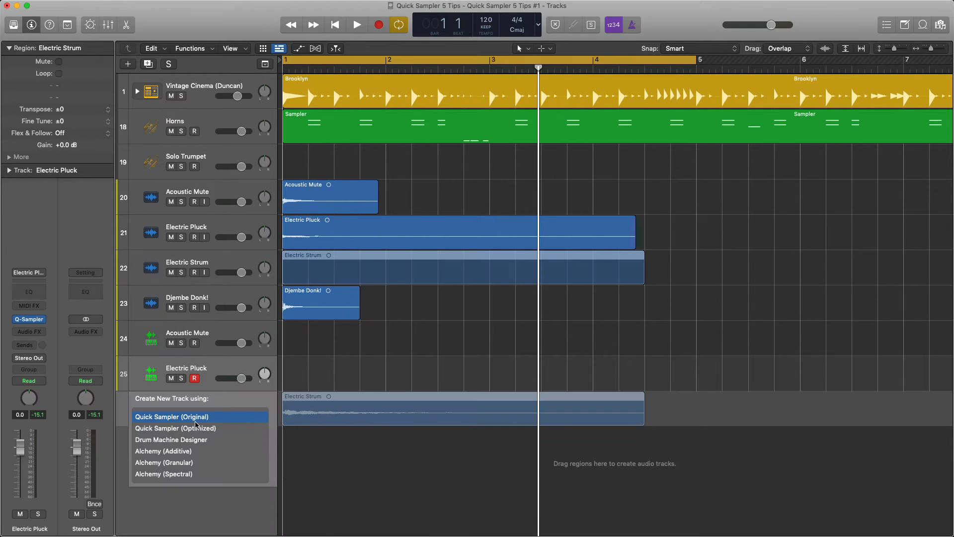
pyautogui.click(165, 430)
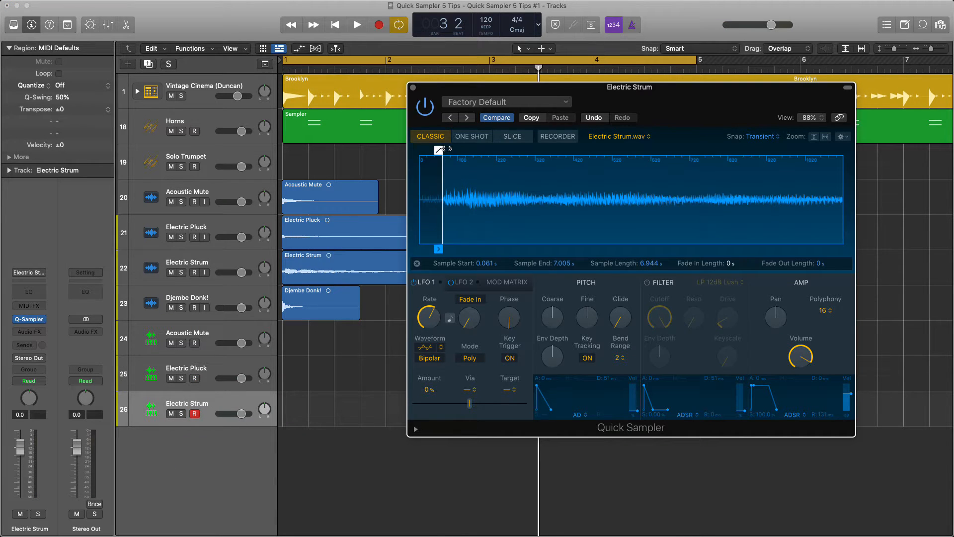
# - Give the Electric Strum sample a 0.043 s fade-in and a 2.194 s fade-out, and lower its coarse pitch
pyautogui.moveTo(469, 154); pyautogui.dragTo(633, 154)
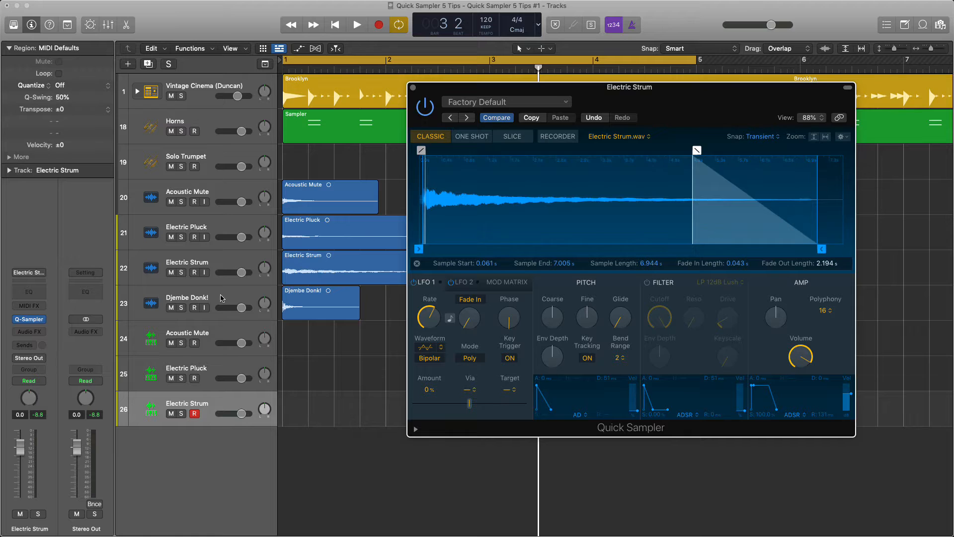
pyautogui.click(27, 331)
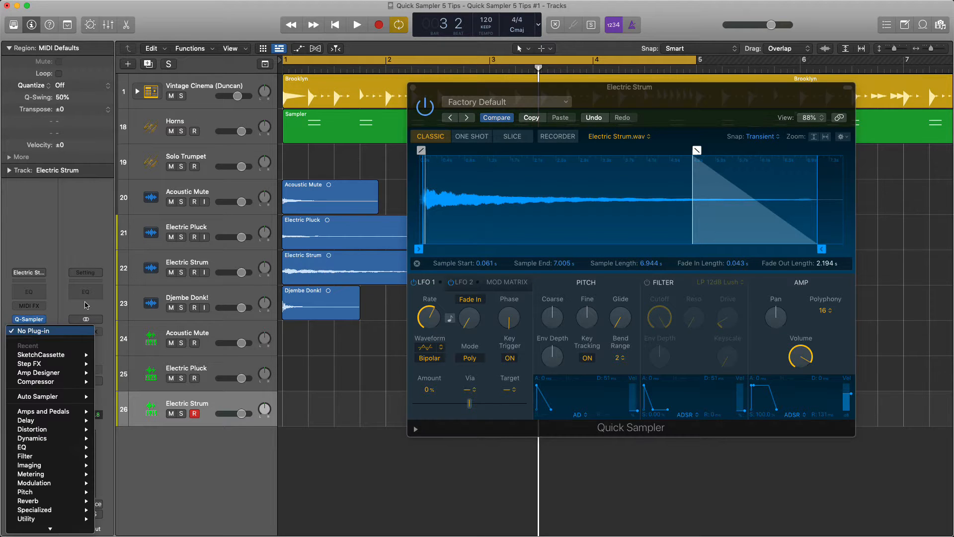
pyautogui.press('Escape')
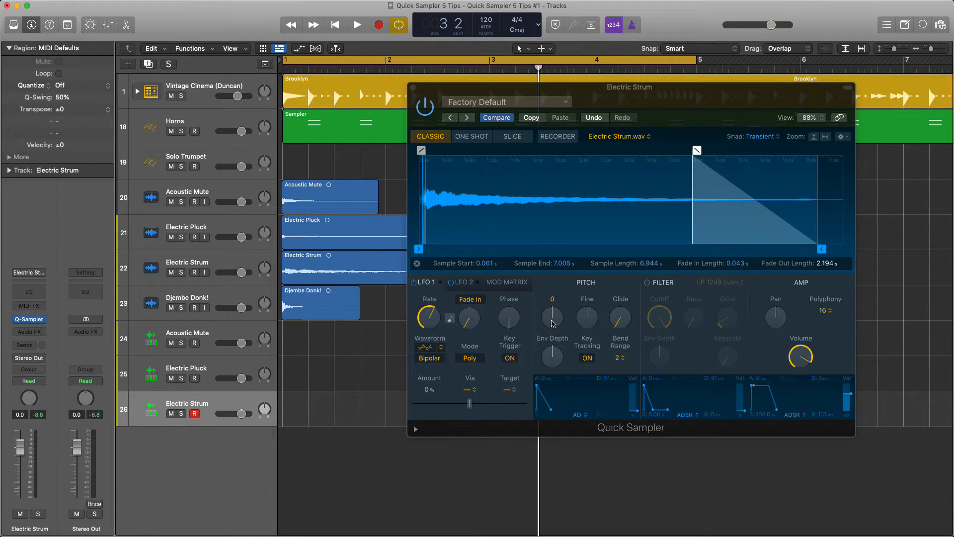
pyautogui.moveTo(553, 323); pyautogui.dragTo(556, 359)
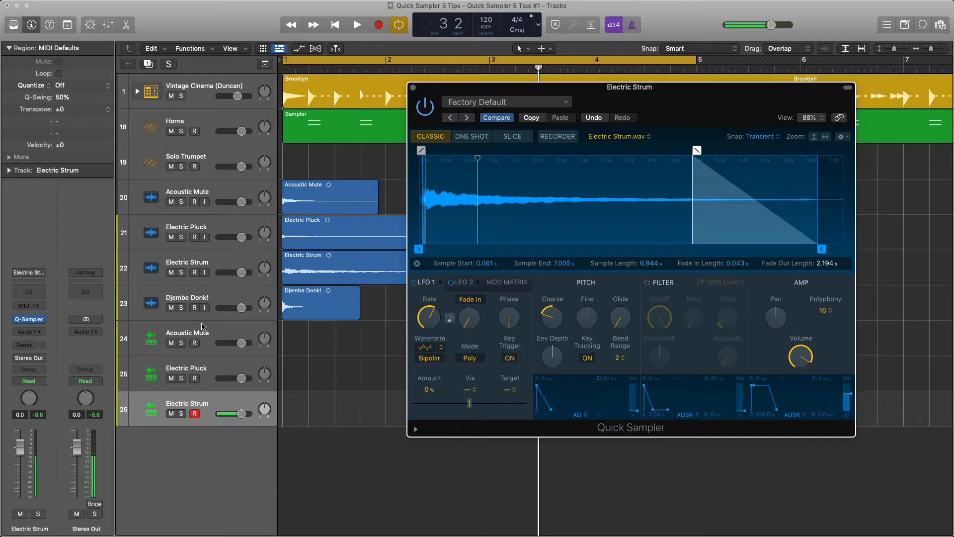
# - Insert Amp Designer as an audio effect on the Electric Strum sampler track
pyautogui.click(38, 331)
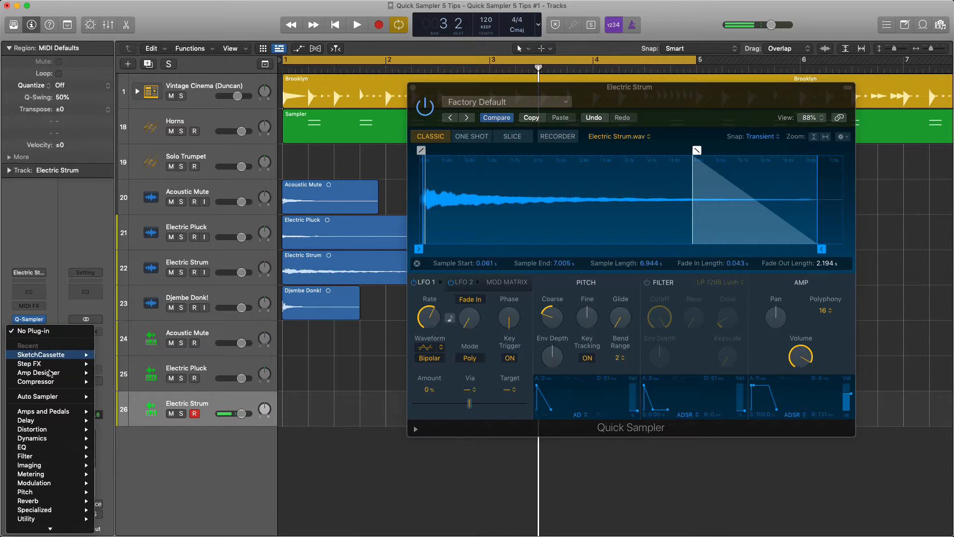
pyautogui.moveTo(56, 412)
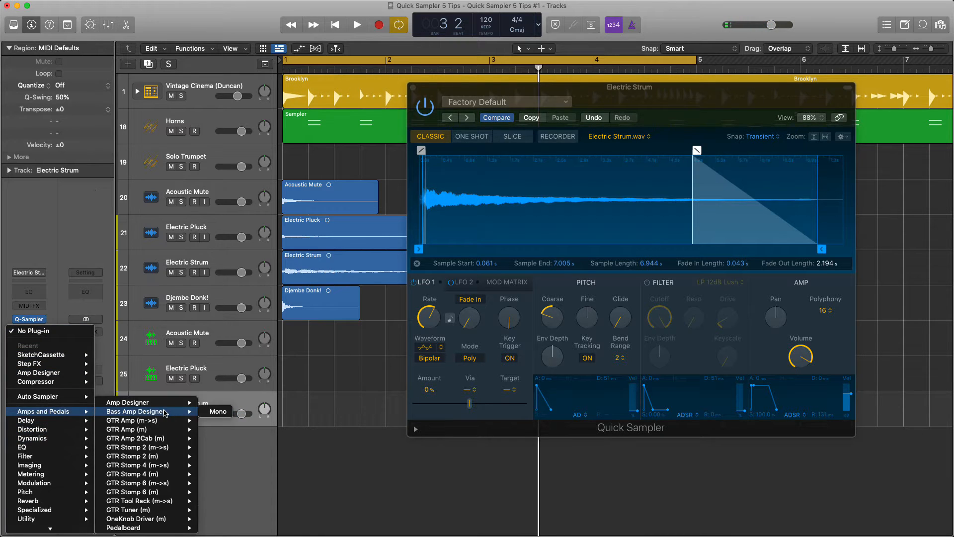
pyautogui.moveTo(149, 395)
pyautogui.click(216, 396)
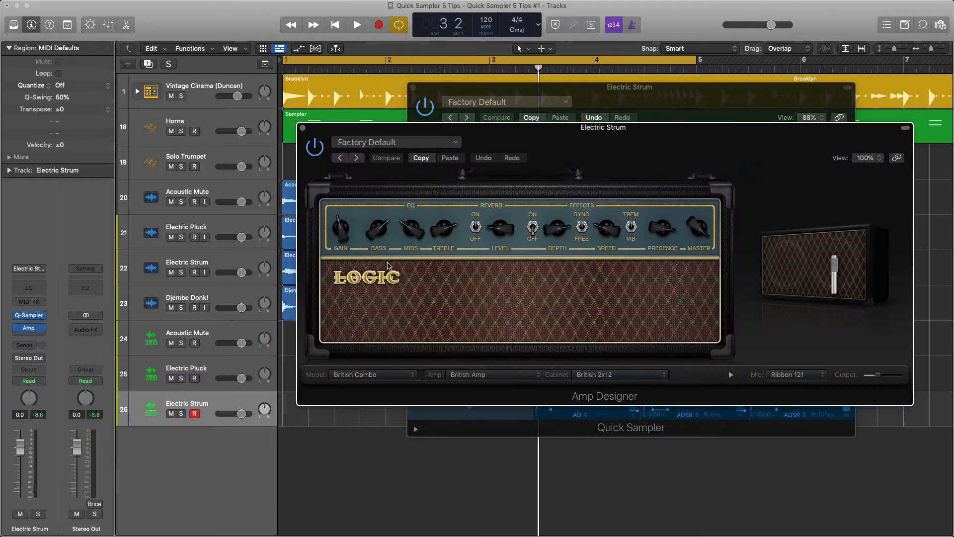
# - Try Amp Designer presets starting from Full Combo and choose Mean Machine Crunch for the Electric Strum track
pyautogui.click(379, 145)
pyautogui.moveTo(497, 335)
pyautogui.click(558, 337)
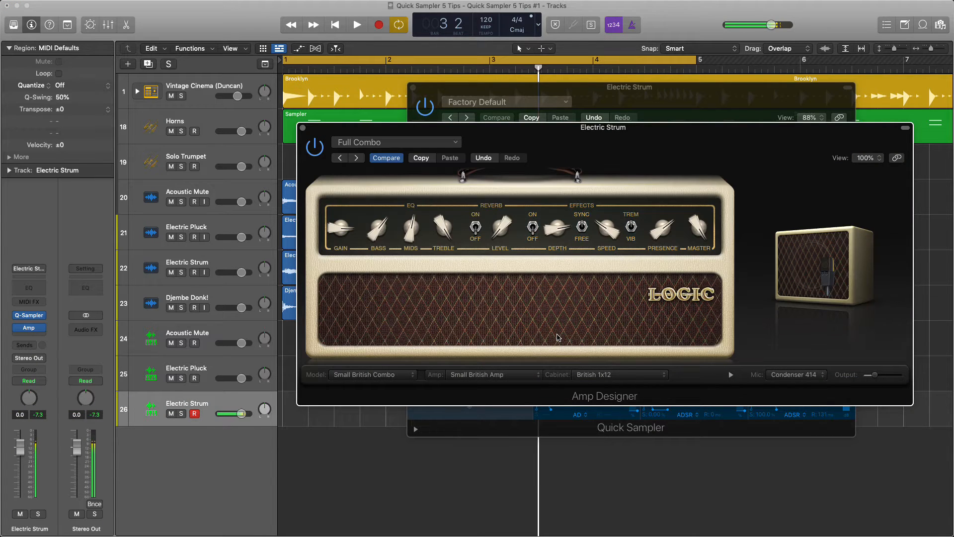
pyautogui.click(355, 159)
pyautogui.click(356, 159)
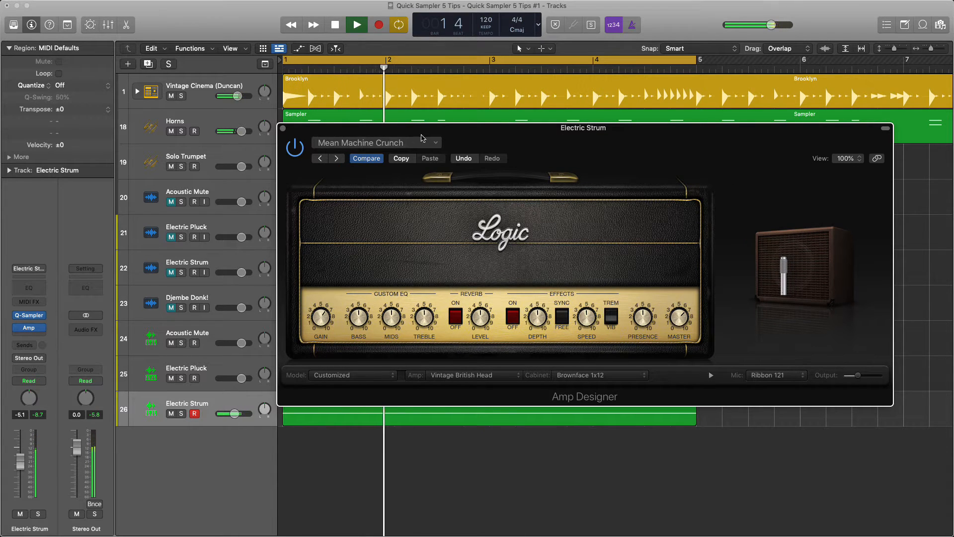
pyautogui.moveTo(300, 137); pyautogui.dragTo(231, 136)
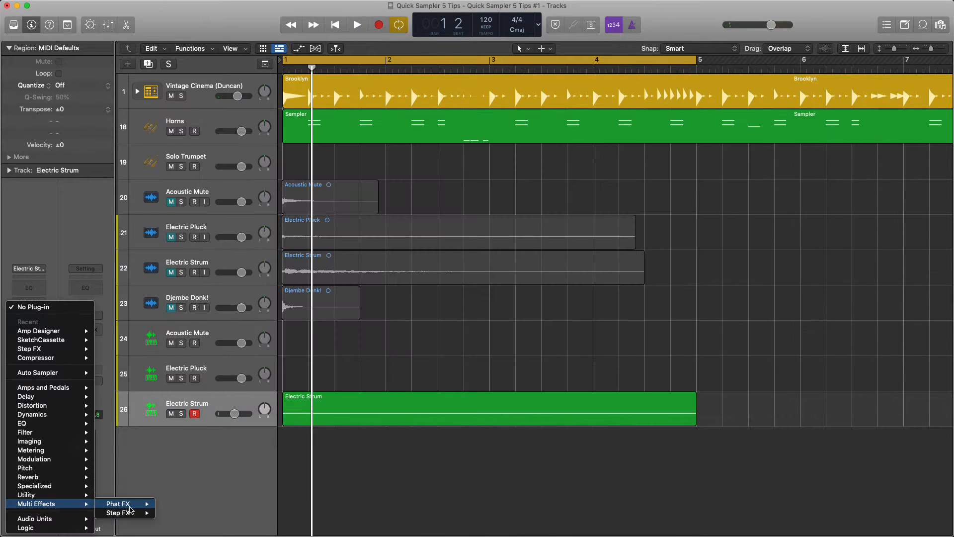
# - Add Step FX (Mono->Stereo) with the Broken Echoes preset to the Electric Strum track and lower its volume to -7.2 dB during playback
pyautogui.moveTo(133, 515)
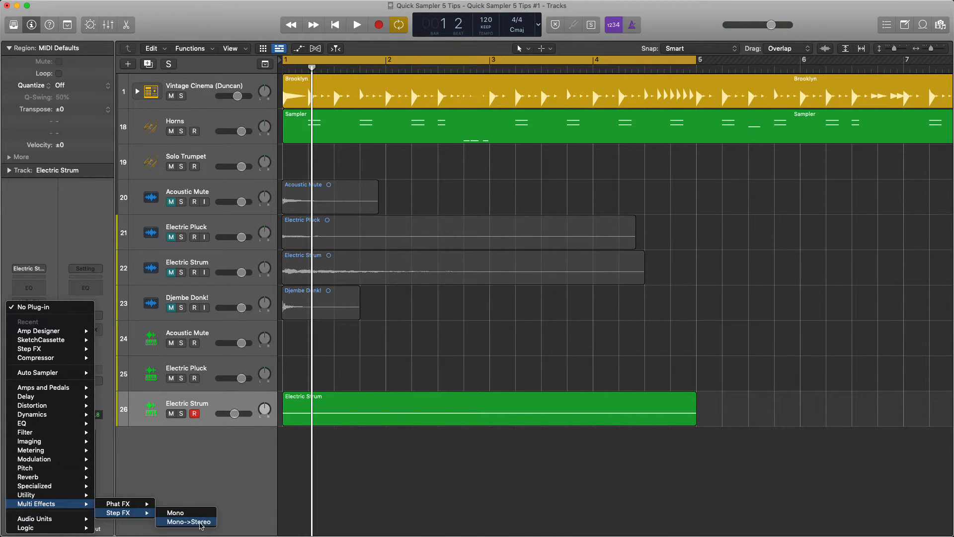
pyautogui.click(188, 522)
pyautogui.press('space')
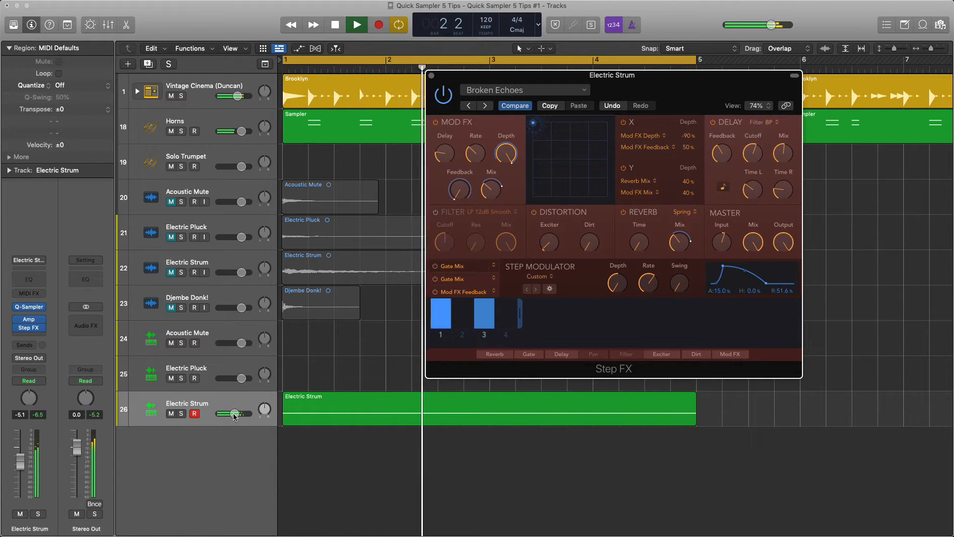
pyautogui.moveTo(235, 417); pyautogui.dragTo(227, 417)
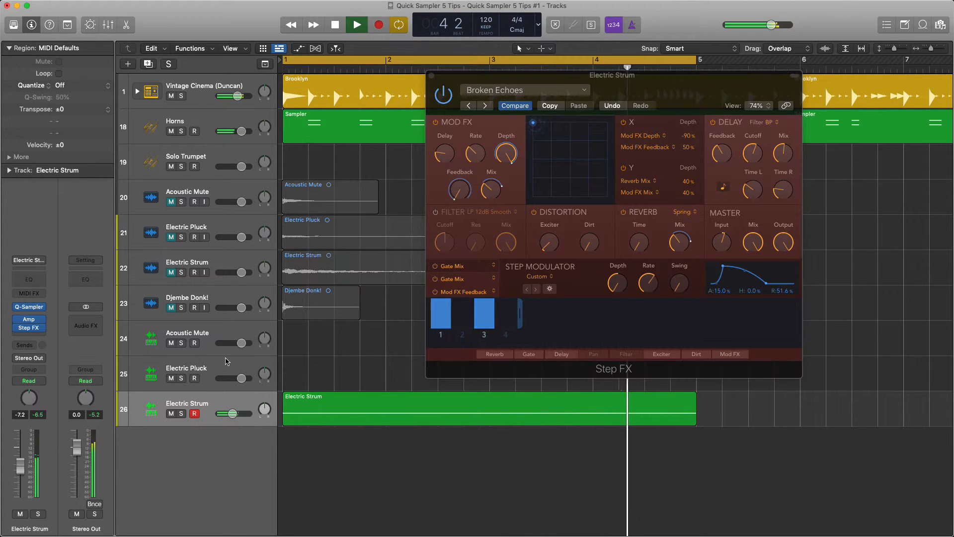
pyautogui.press('space')
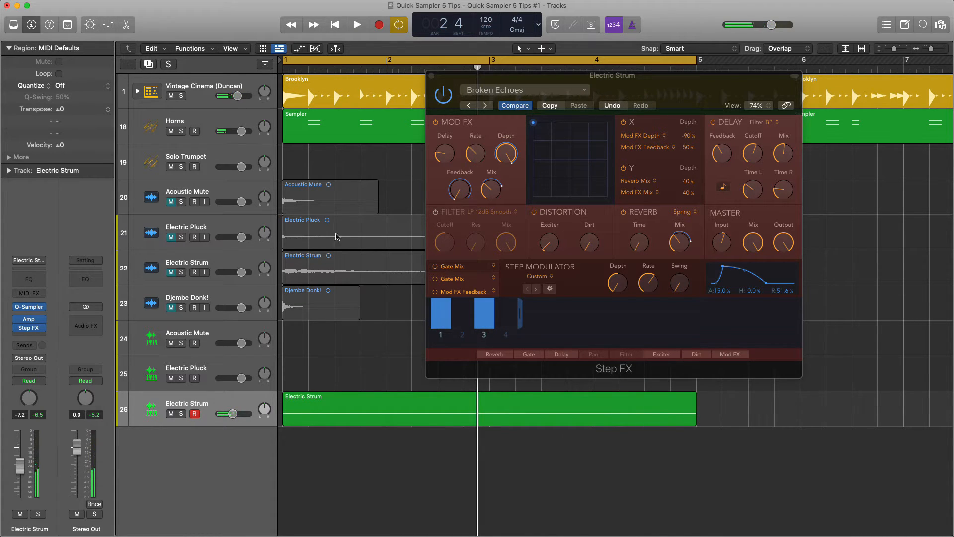
# - Set the Electric Strum sample's playback direction to Reverse in Quick Sampler
pyautogui.click(30, 311)
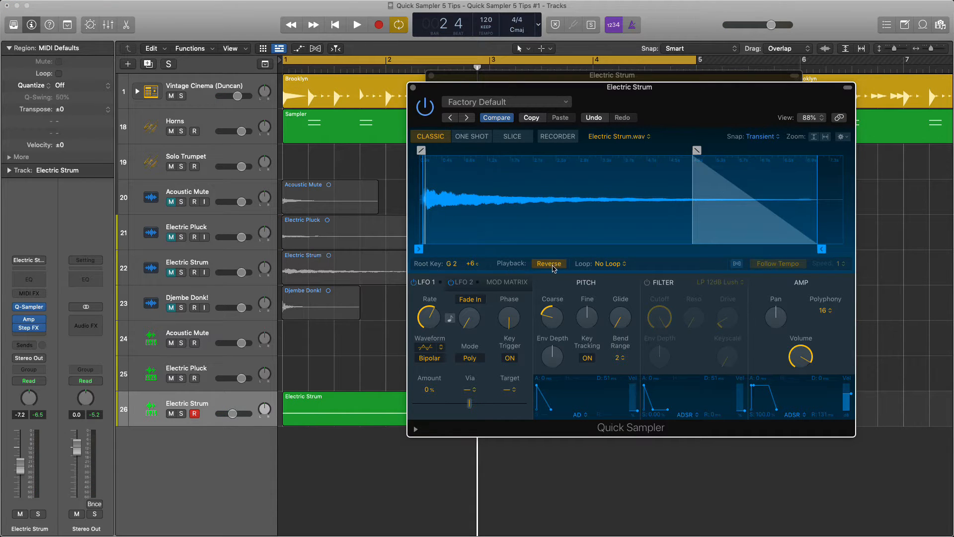
# - Move the reversed Electric Strum sample's end point to about 5.334 s and play back the shortened sample
pyautogui.moveTo(821, 248)
pyautogui.mouseDown()
pyautogui.moveTo(717, 245)
pyautogui.moveTo(726, 249)
pyautogui.mouseUp()
pyautogui.press('space')
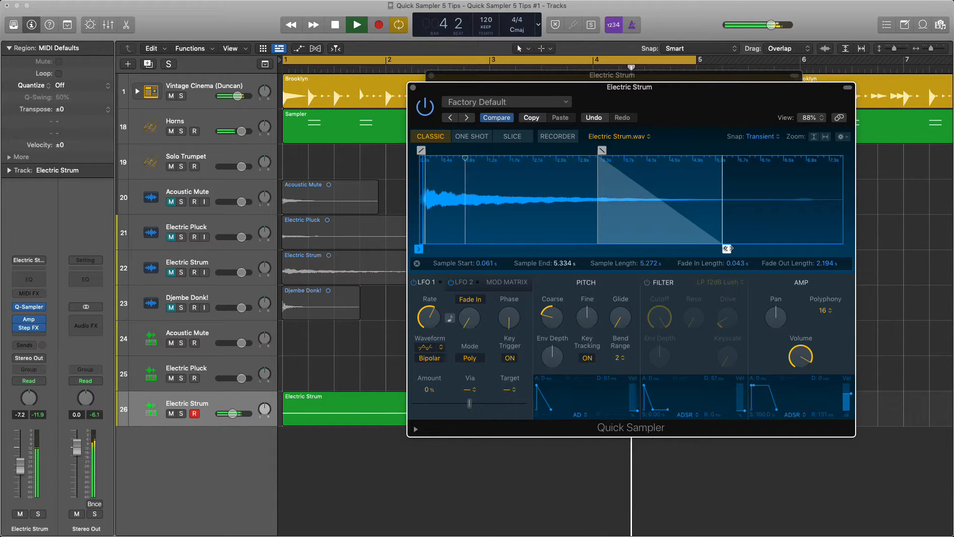
pyautogui.press('space')
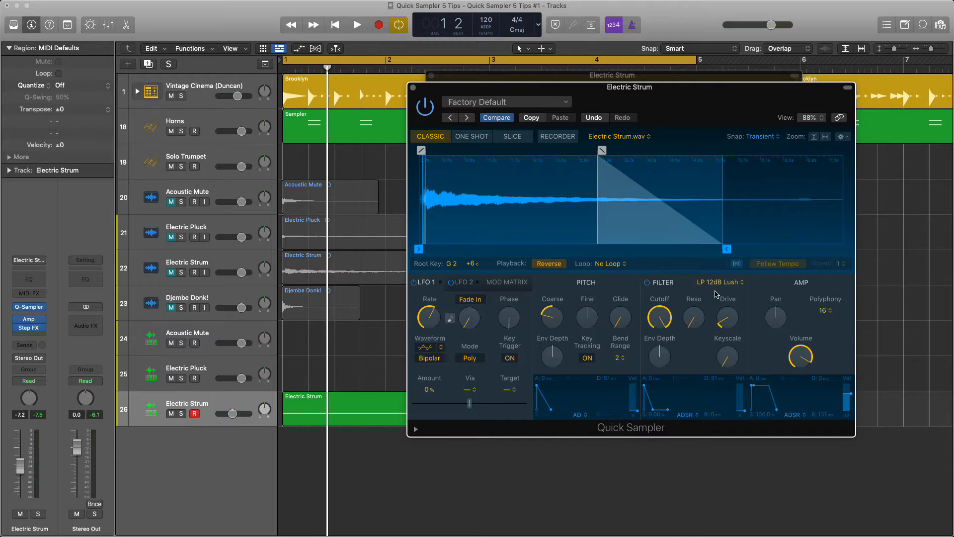
# - Turn on the LP 12dB Lush filter, trying cutoffs of 56.6% and 49.0% and raising the resonance during playback
pyautogui.press('space')
pyautogui.moveTo(664, 314); pyautogui.dragTo(680, 334)
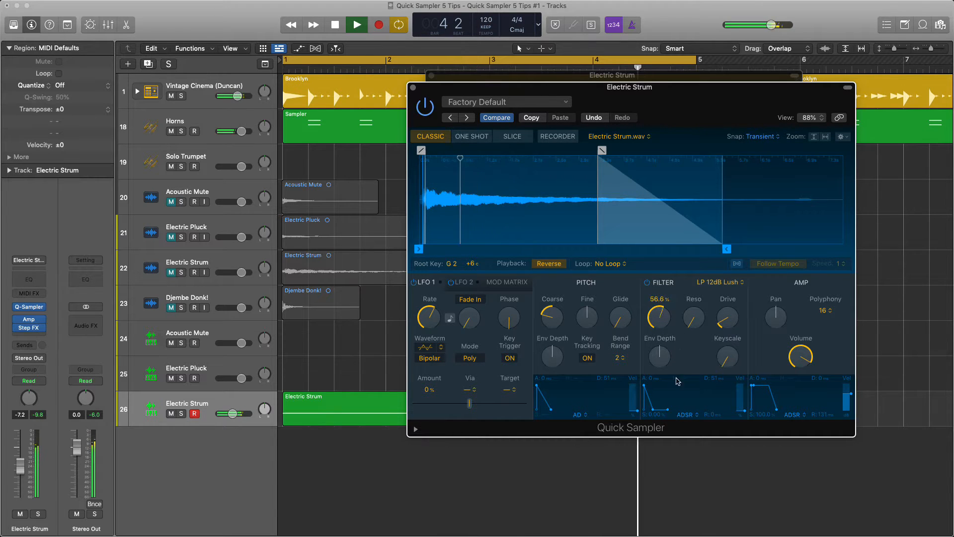
pyautogui.moveTo(678, 381); pyautogui.dragTo(677, 417)
pyautogui.press('space')
pyautogui.press('space')
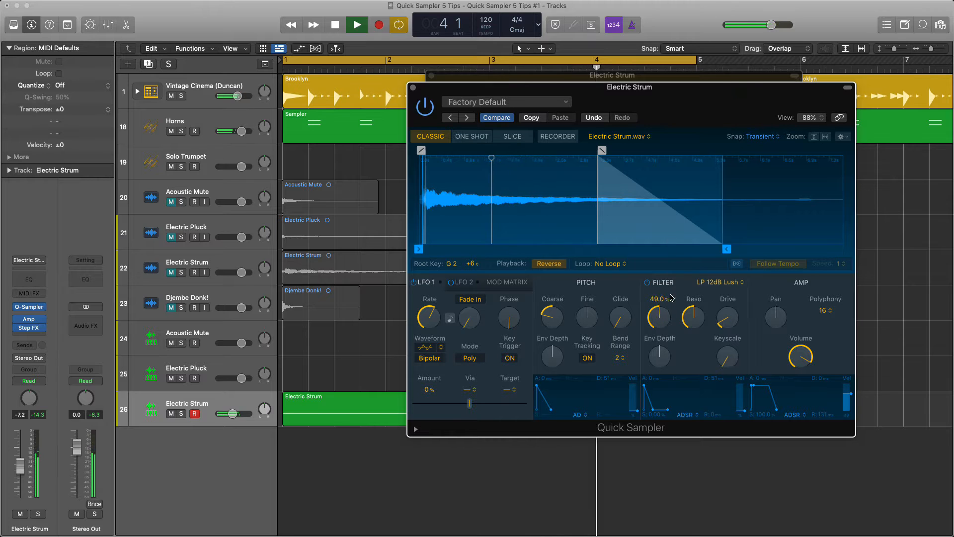
pyautogui.press('space')
# - Route LFO 1 to Filter Cutoff in the modulation matrix with an amount of +51.2% and play the result
pyautogui.click(506, 282)
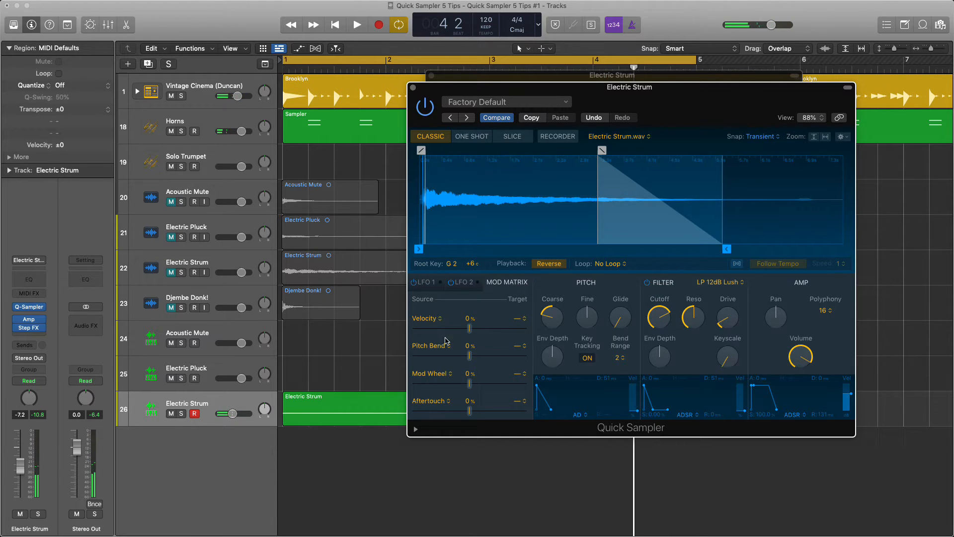
pyautogui.click(425, 319)
pyautogui.click(407, 246)
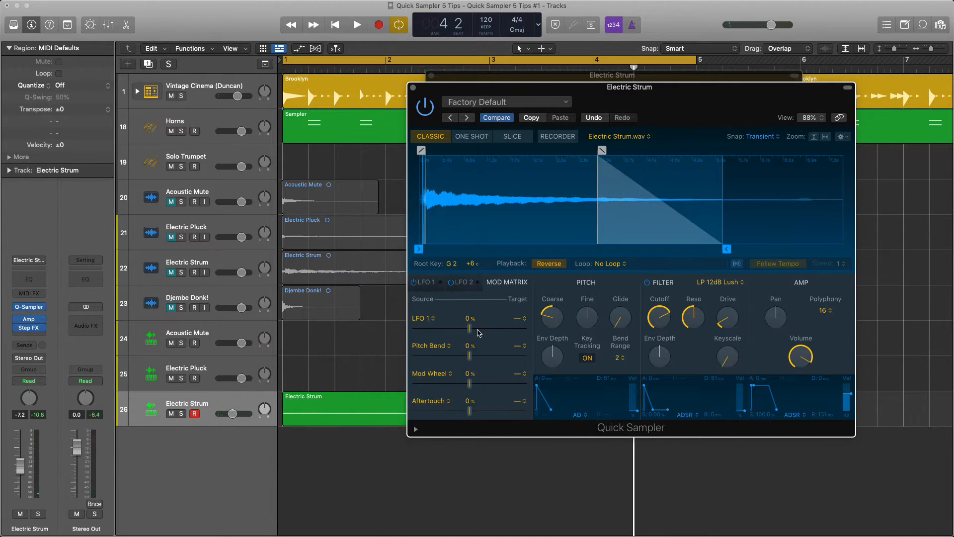
pyautogui.click(520, 319)
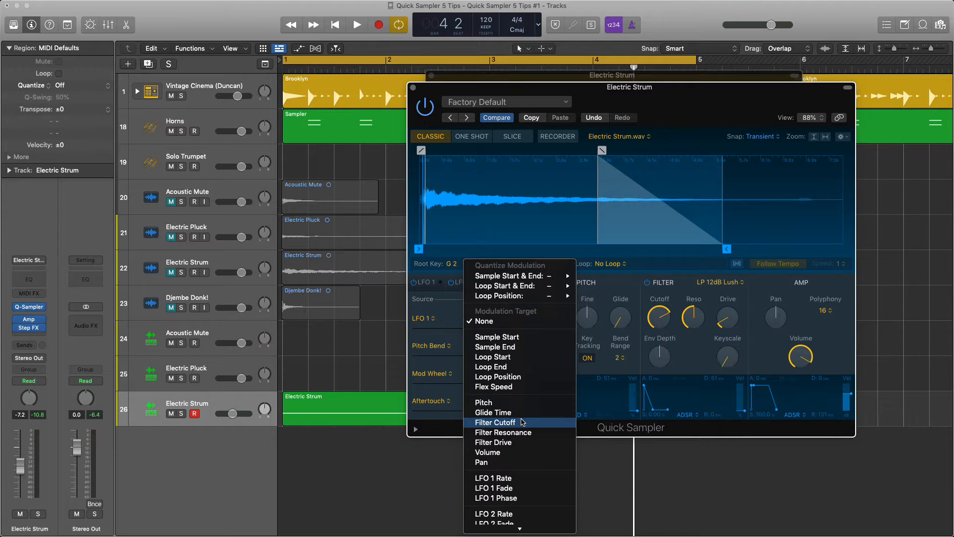
pyautogui.click(521, 422)
pyautogui.press('space')
pyautogui.press('space')
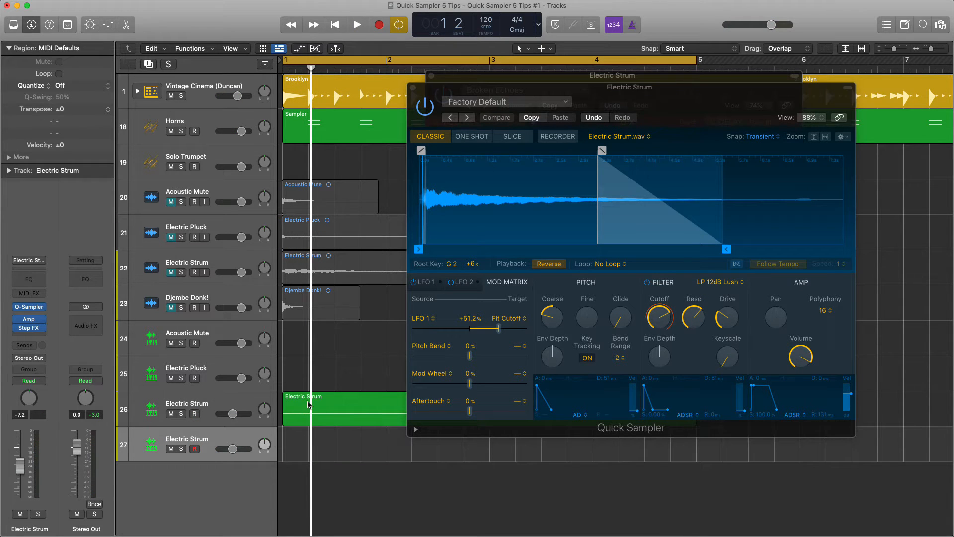
# - Copy the Electric Strum region to the duplicate track and set that track's sample to Forward playback, ending at 6.596 s
pyautogui.moveTo(309, 404); pyautogui.dragTo(309, 439)
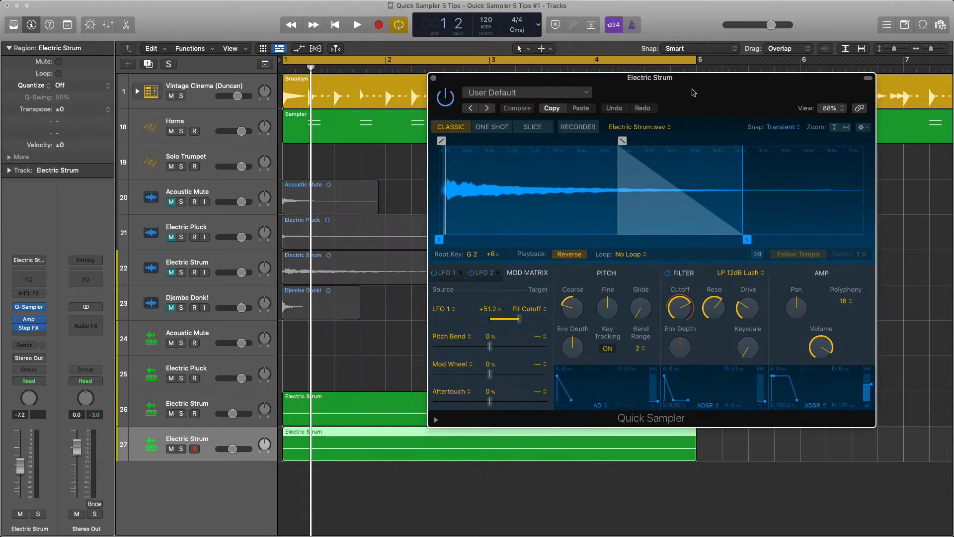
pyautogui.moveTo(693, 93); pyautogui.dragTo(709, 88)
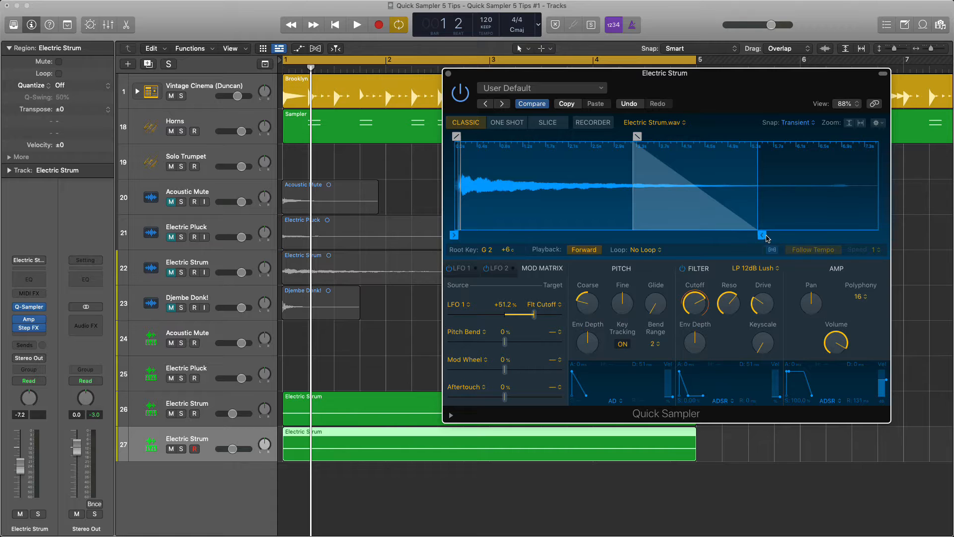
pyautogui.moveTo(767, 239); pyautogui.dragTo(834, 238)
# - Set the duplicate's LFO 1 cutoff modulation to +1.6%, then open the filter cutoff and lower the resonance and drive during playback
pyautogui.moveTo(533, 314); pyautogui.dragTo(501, 320)
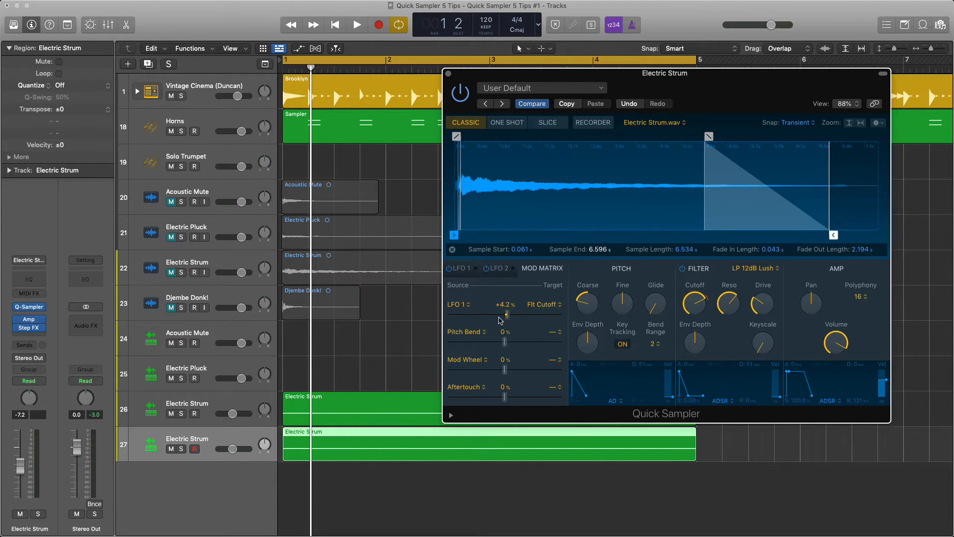
pyautogui.press('space')
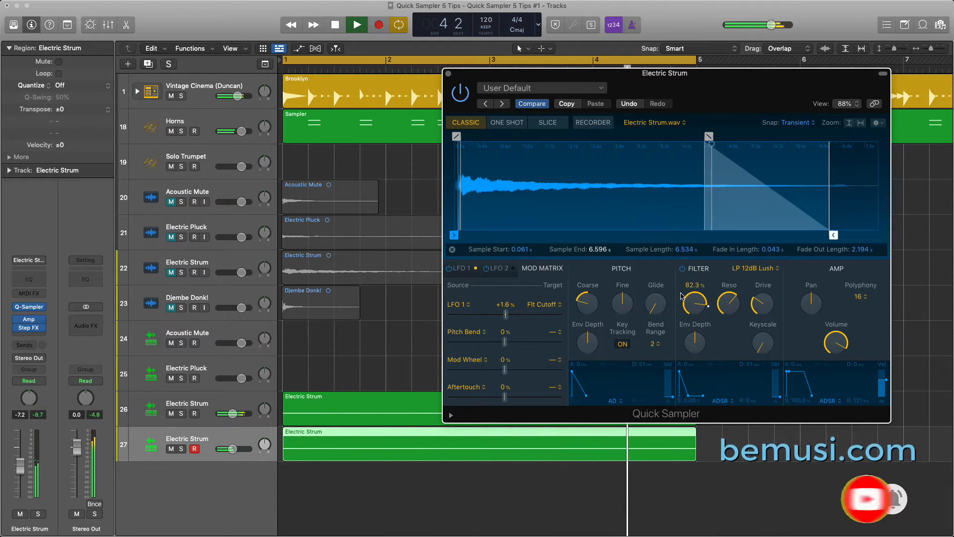
pyautogui.moveTo(691, 302)
pyautogui.press('space')
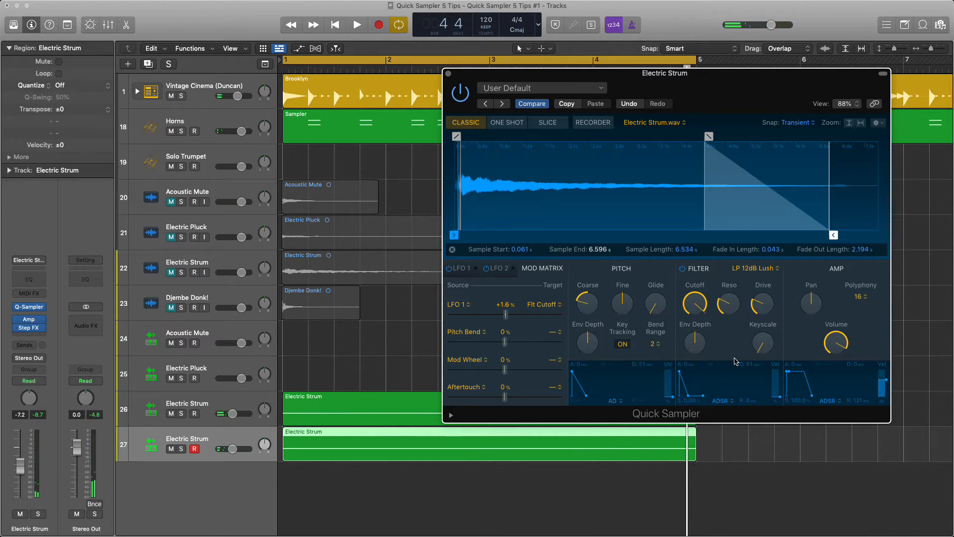
pyautogui.press('space')
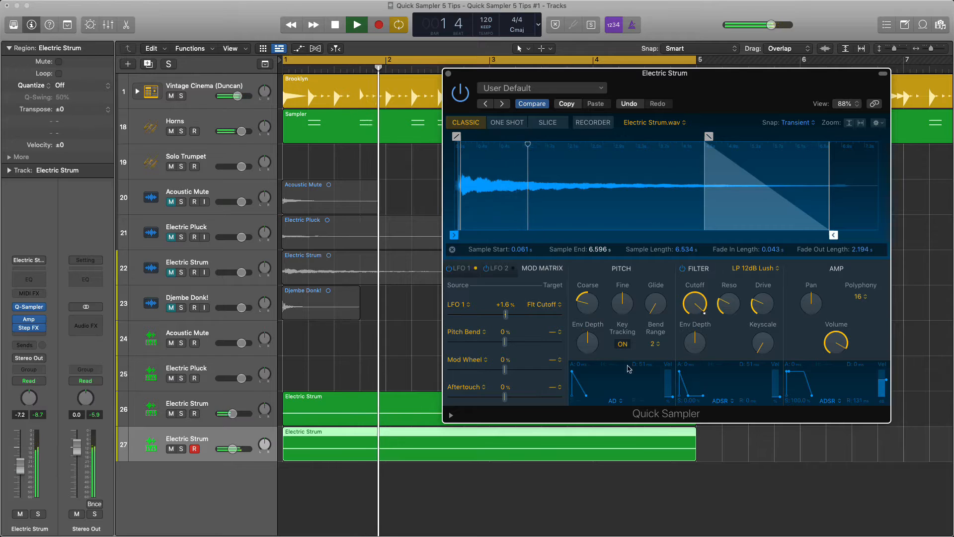
# - Set the LFO 1 modulation of Filter Cutoff to -49.6% and change LFO 1's waveform
pyautogui.press('space')
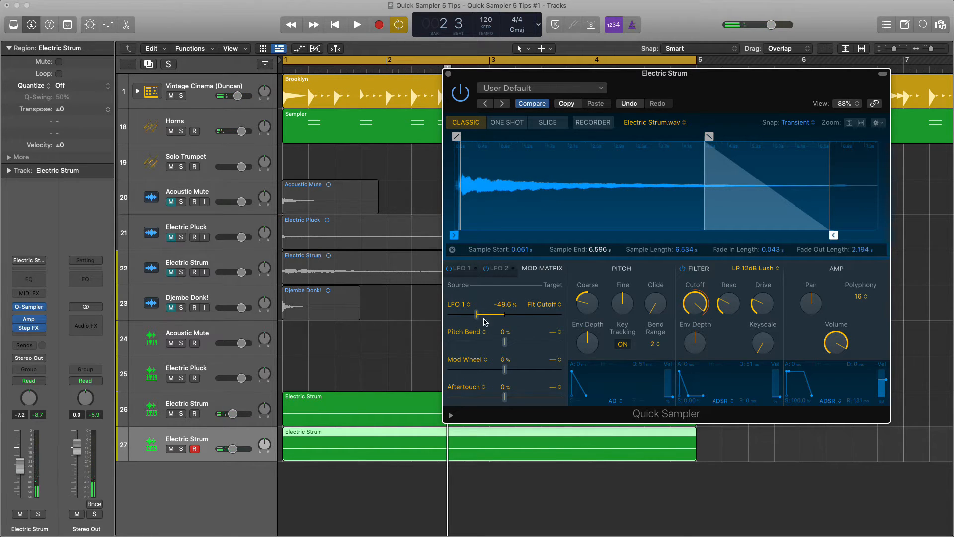
pyautogui.click(472, 269)
pyautogui.click(464, 333)
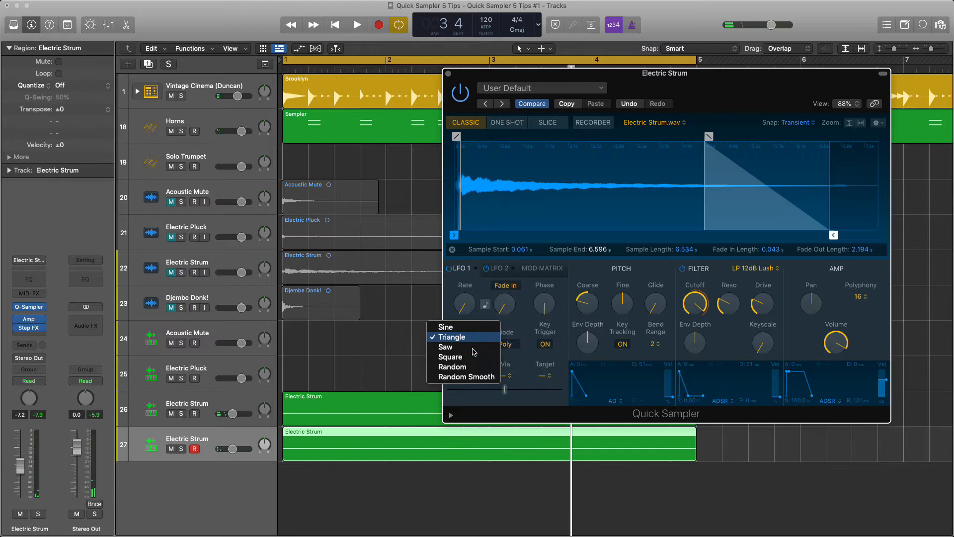
pyautogui.click(611, 320)
# - Give LFO 1 a fade-in of about 3033 ms and raise it further while listening to the playback
pyautogui.press('space')
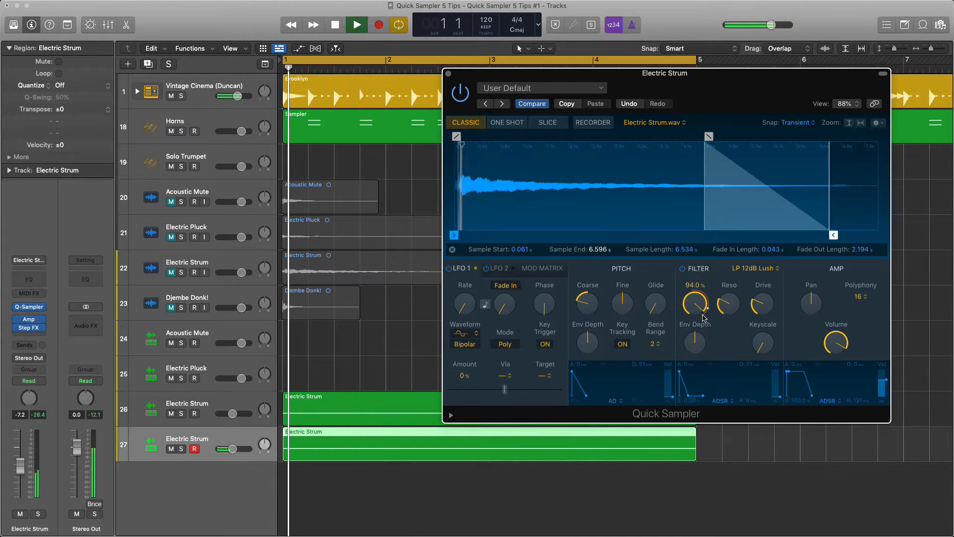
pyautogui.moveTo(504, 303); pyautogui.dragTo(515, 262)
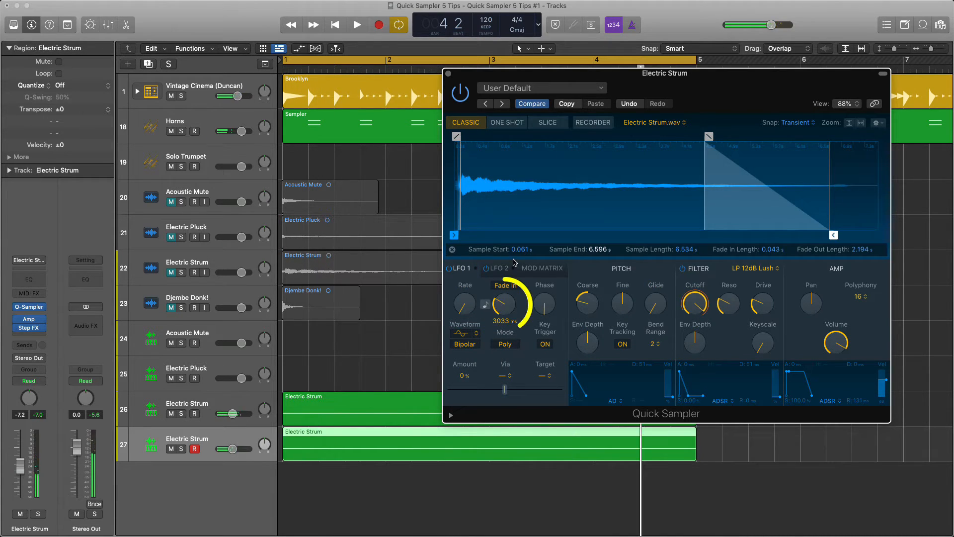
pyautogui.press('space')
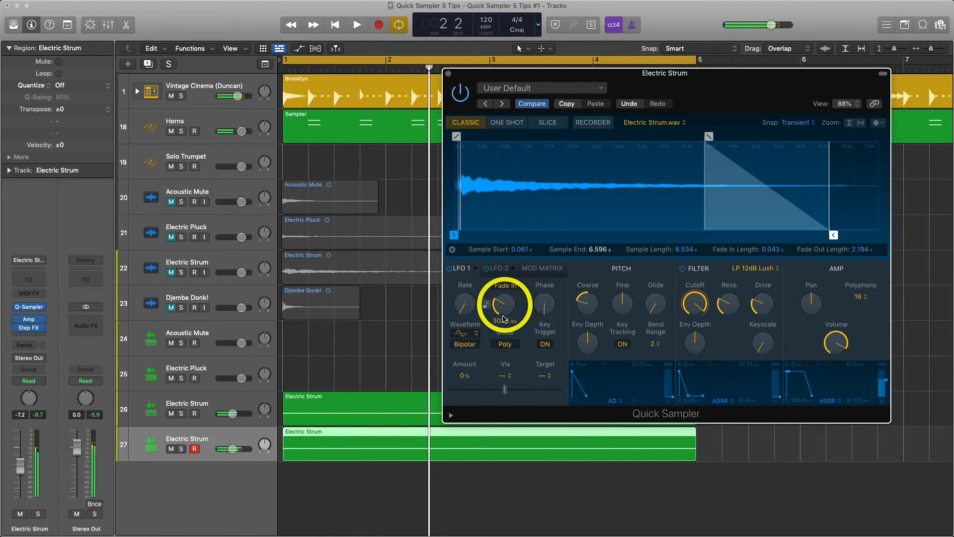
pyautogui.press('space')
pyautogui.moveTo(504, 304); pyautogui.dragTo(510, 289)
# - Show the first Electric Strum track's Quick Sampler together with the duplicate's and play both layers
pyautogui.click(216, 405)
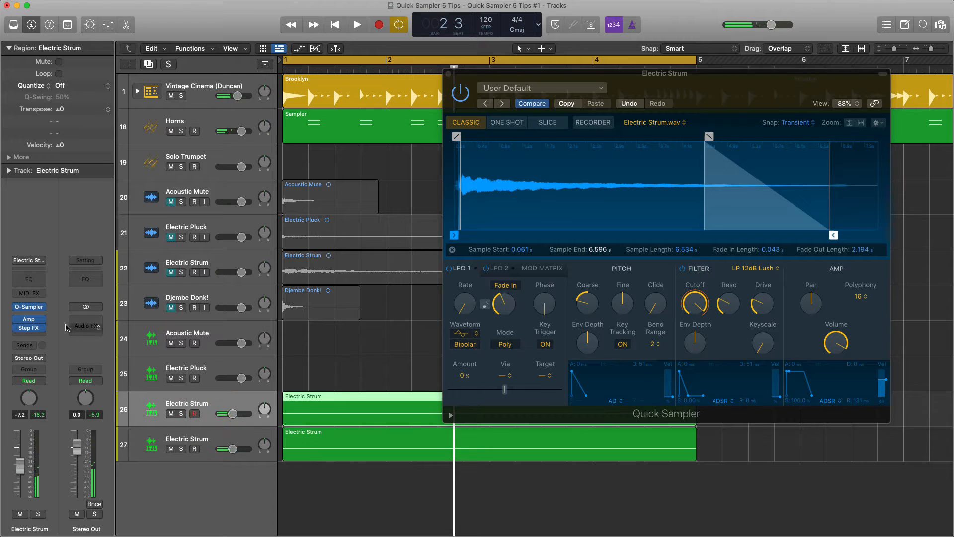
pyautogui.click(29, 308)
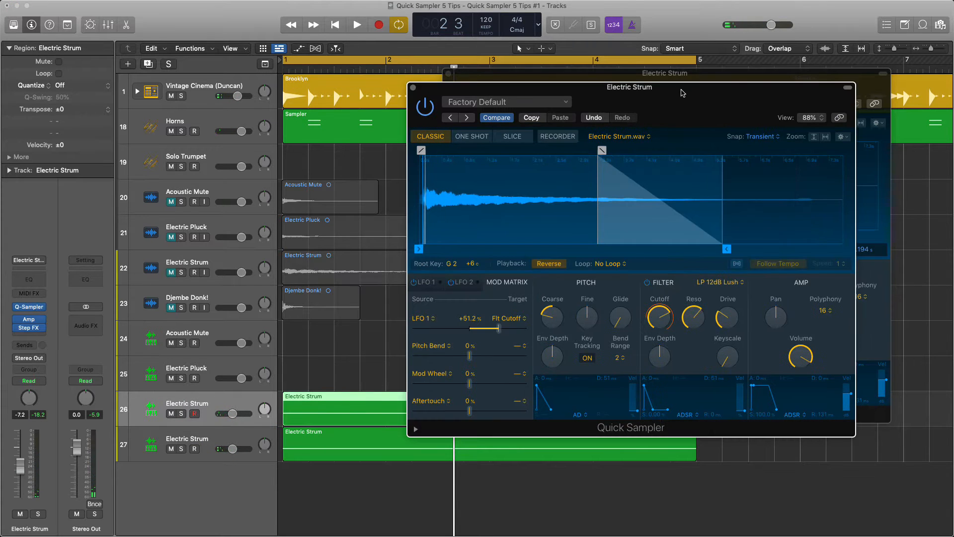
pyautogui.moveTo(730, 76); pyautogui.dragTo(305, 91)
pyautogui.press('space')
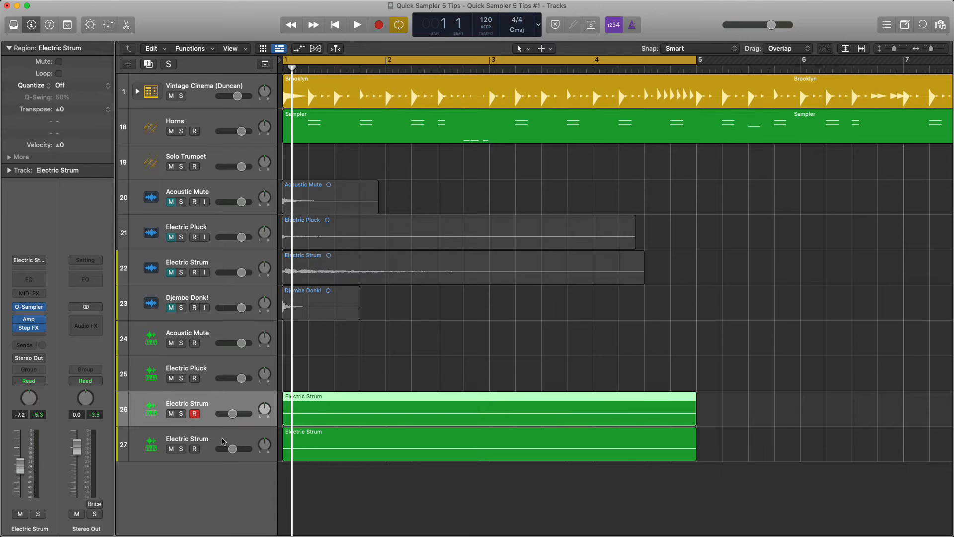
# - Lower the volume of both Electric Strum sampler tracks together to about -10.2 dB
pyautogui.click(224, 441)
pyautogui.keyDown('shift'); pyautogui.click(218, 409); pyautogui.keyUp('shift')
pyautogui.moveTo(232, 413); pyautogui.dragTo(230, 413)
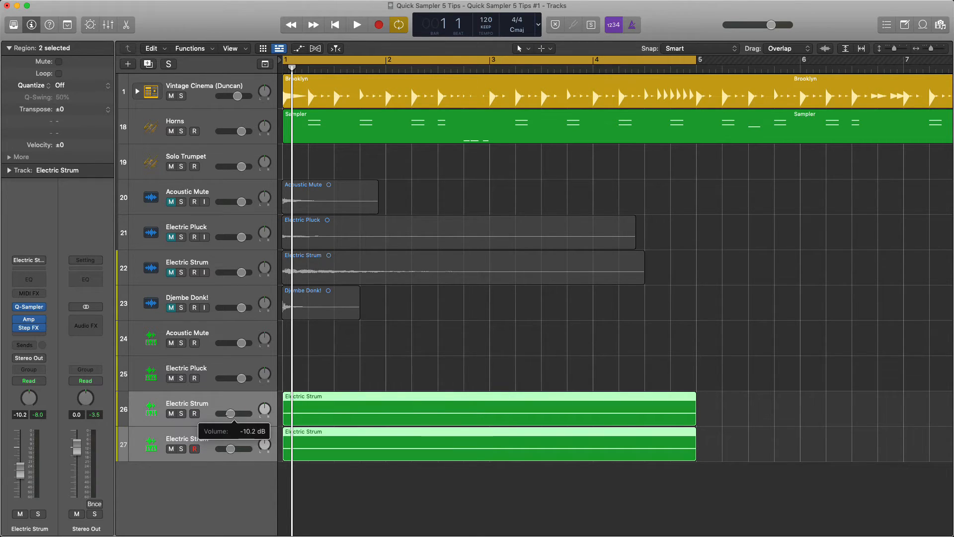
# - Set the Acoustic Mute sampler's coarse pitch to -2, close its Quick Sampler and play the arrangement
pyautogui.click(224, 332)
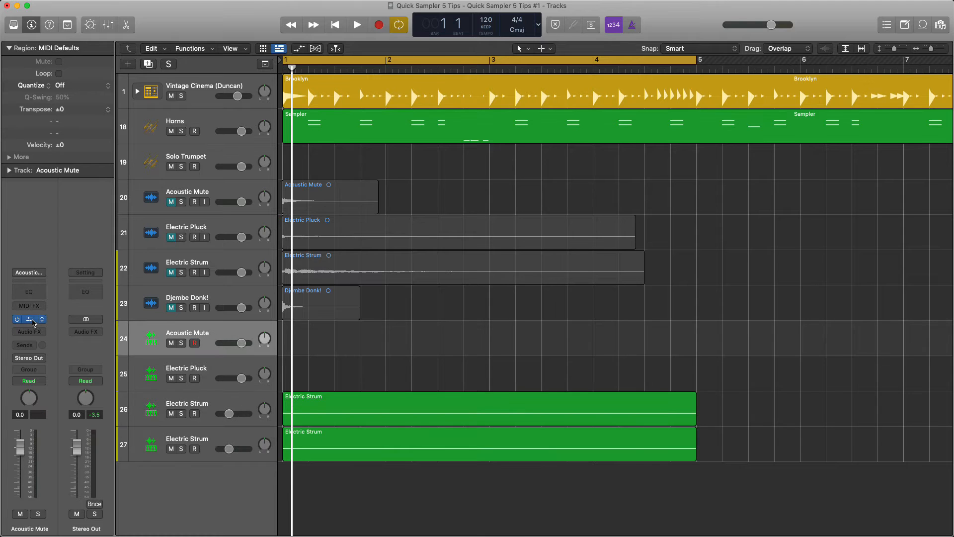
pyautogui.click(29, 321)
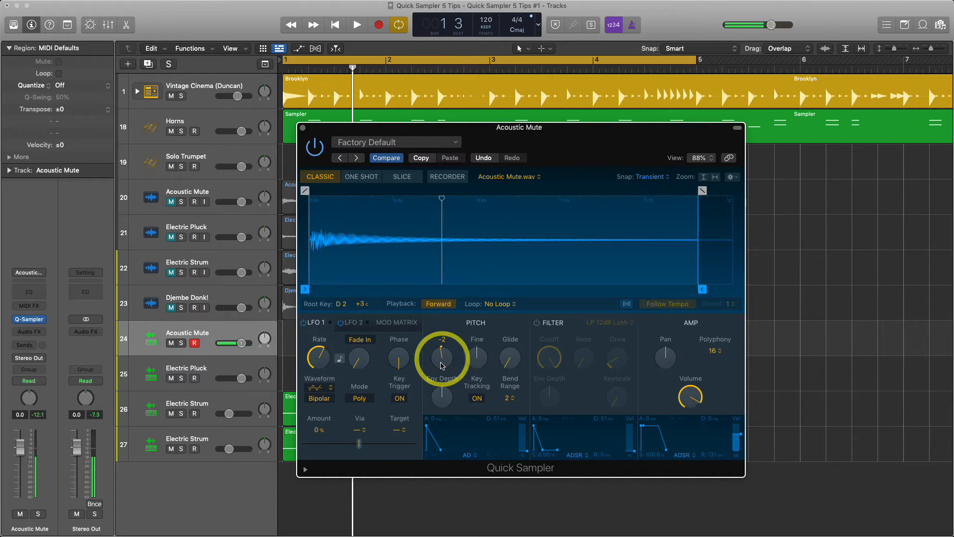
pyautogui.click(303, 128)
pyautogui.press('space')
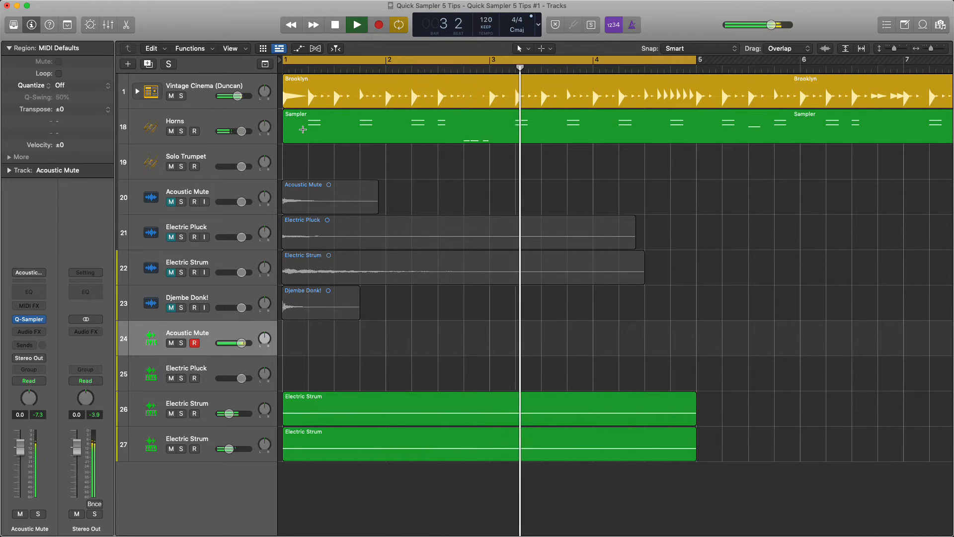
pyautogui.press('space')
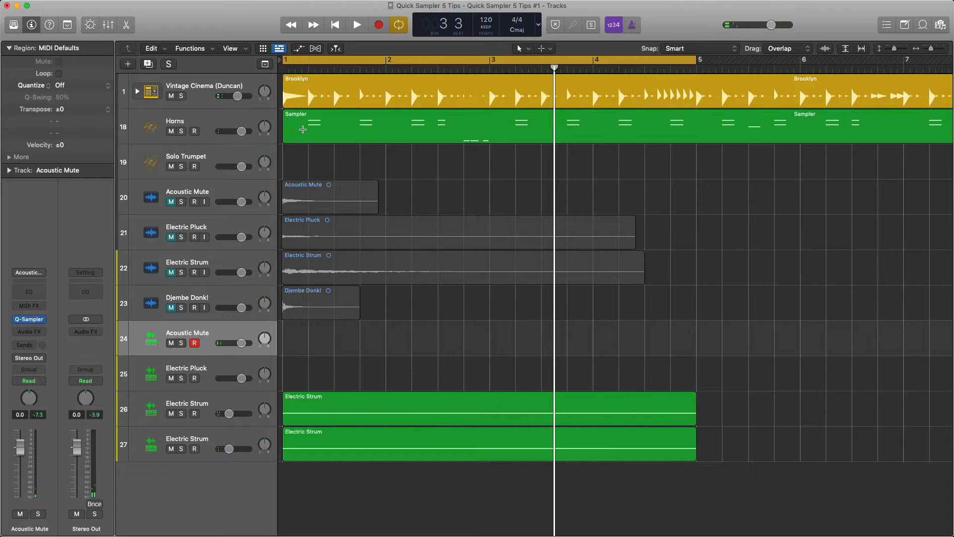
# - Lower the highest Acoustic Mute note in bar 4 by one octave in the Piano Roll and play from bar 4
pyautogui.press('space')
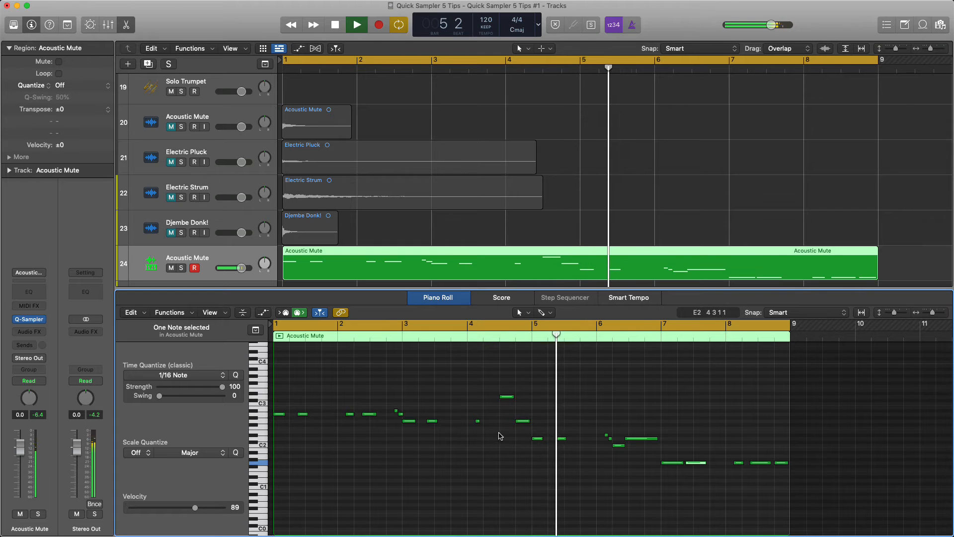
pyautogui.press('space')
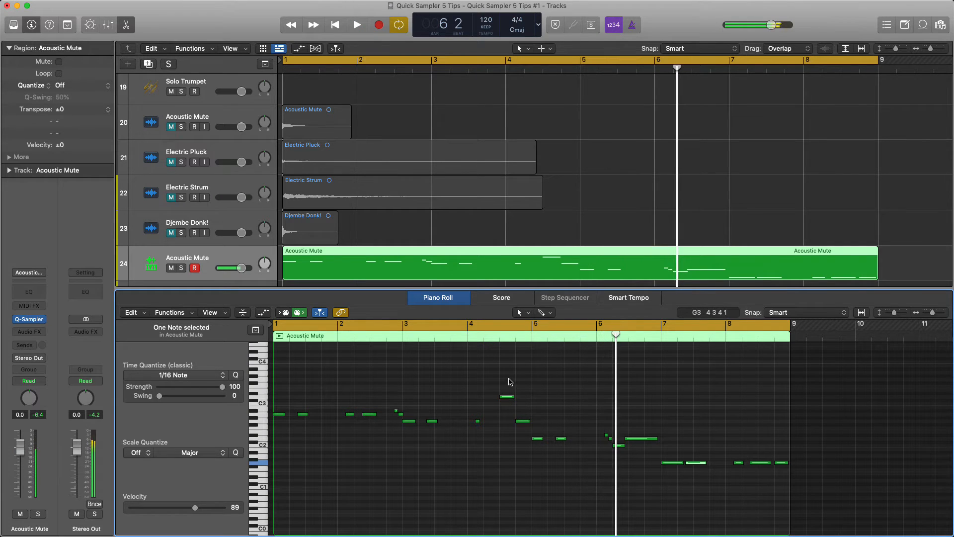
pyautogui.click(507, 395)
pyautogui.hotkey('alt', 'shift', 'Down')
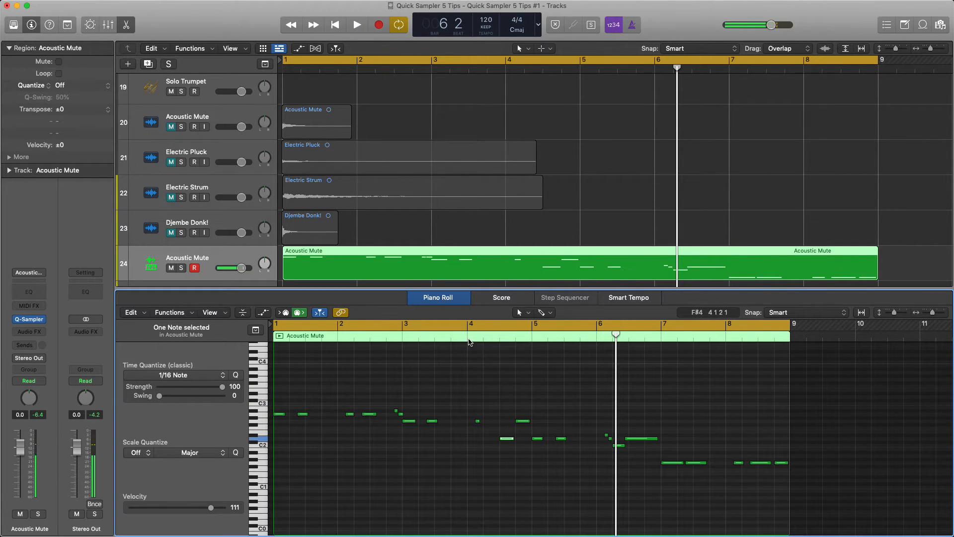
pyautogui.click(468, 342)
pyautogui.press('space')
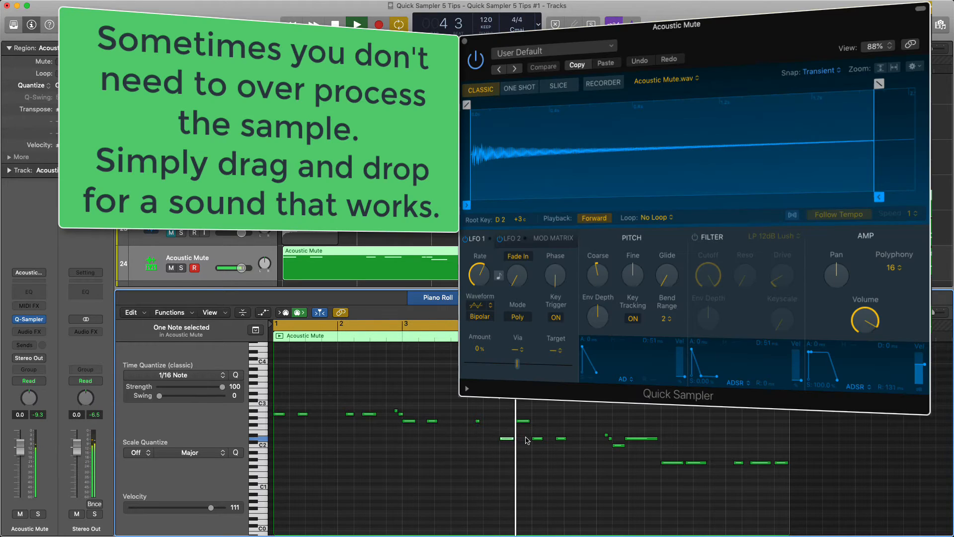
# - Lower the first Acoustic Mute note of bar 5 by a few semitones and play back the edited melody
pyautogui.click(538, 439)
pyautogui.press('space')
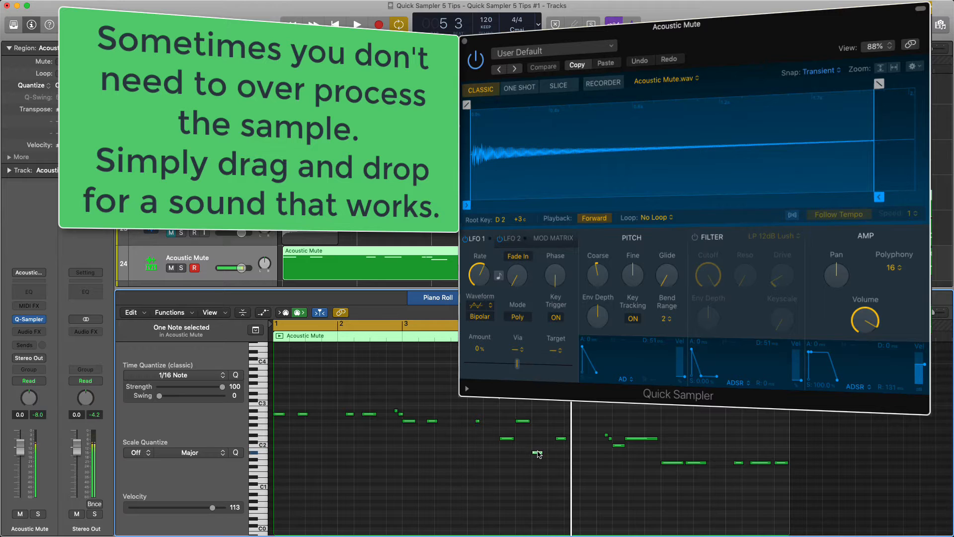
pyautogui.press('space')
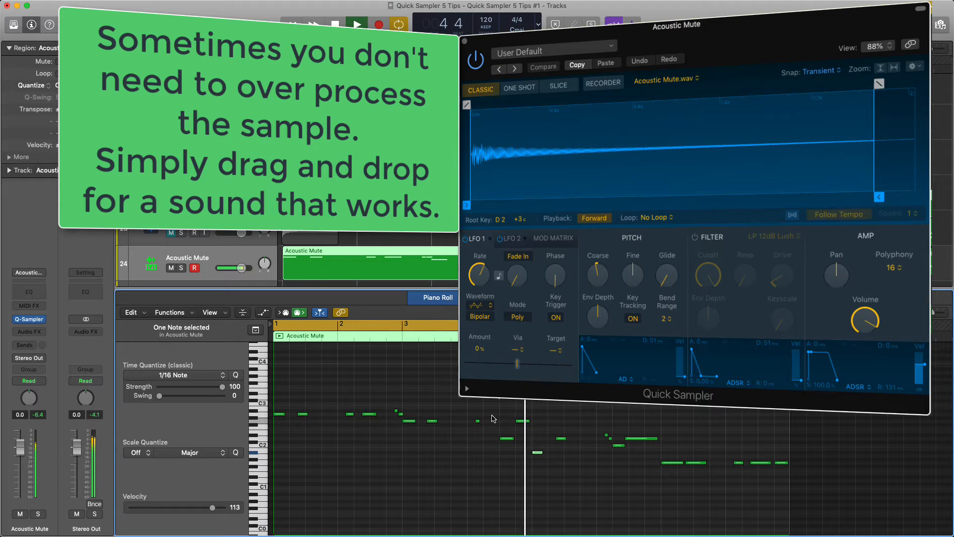
pyautogui.press('space')
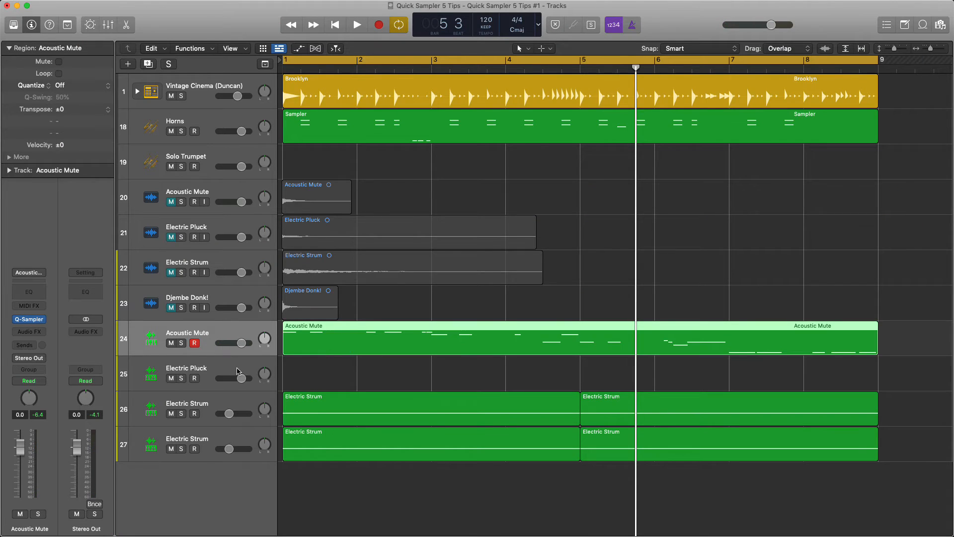
# - Enable the filter in the Electric Pluck Quick Sampler, lengthen the amp envelope's attack to about 65 ms and play the arrangement
pyautogui.click(228, 364)
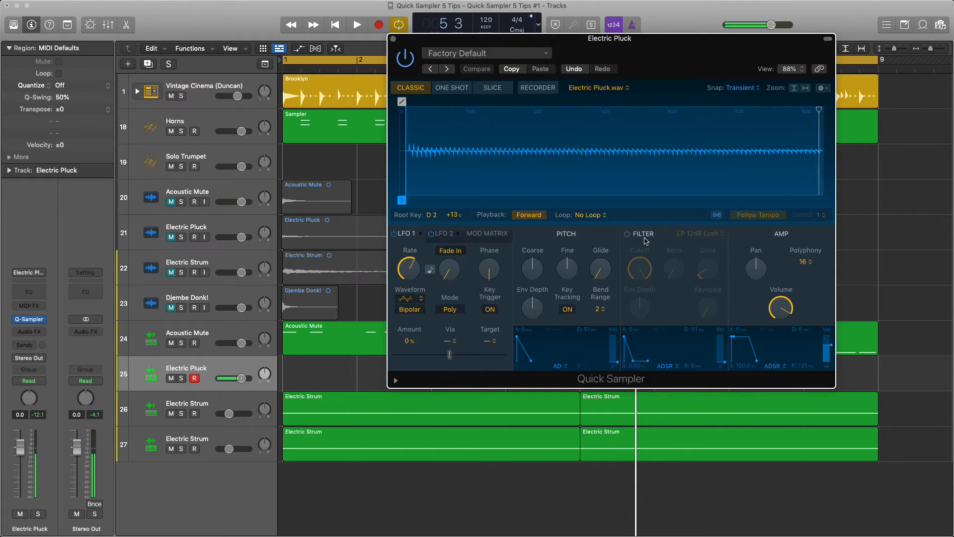
pyautogui.click(627, 234)
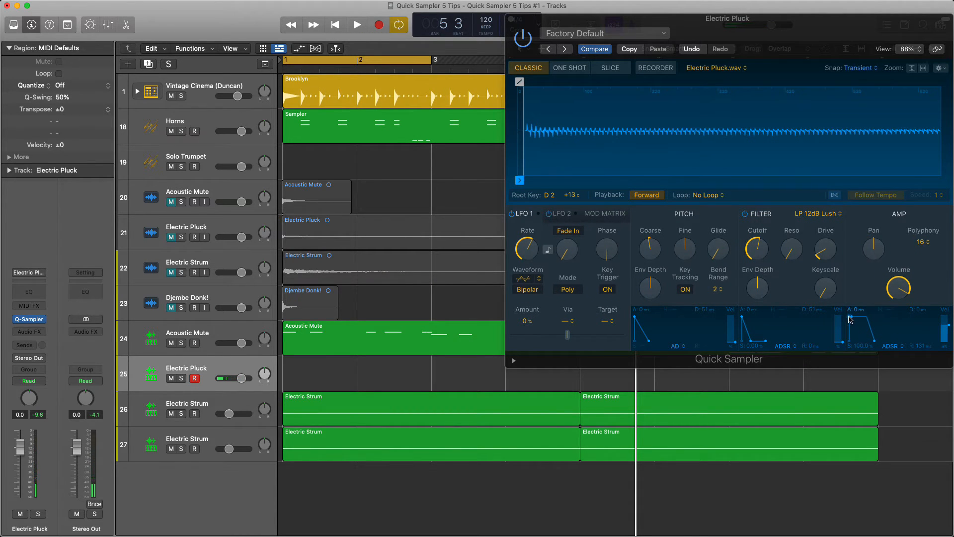
pyautogui.moveTo(850, 320); pyautogui.dragTo(855, 319)
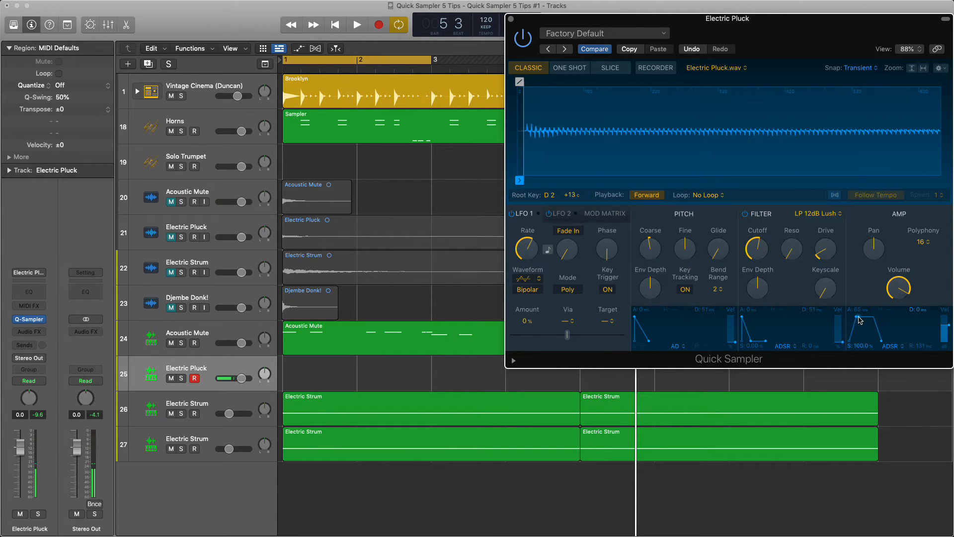
pyautogui.press('space')
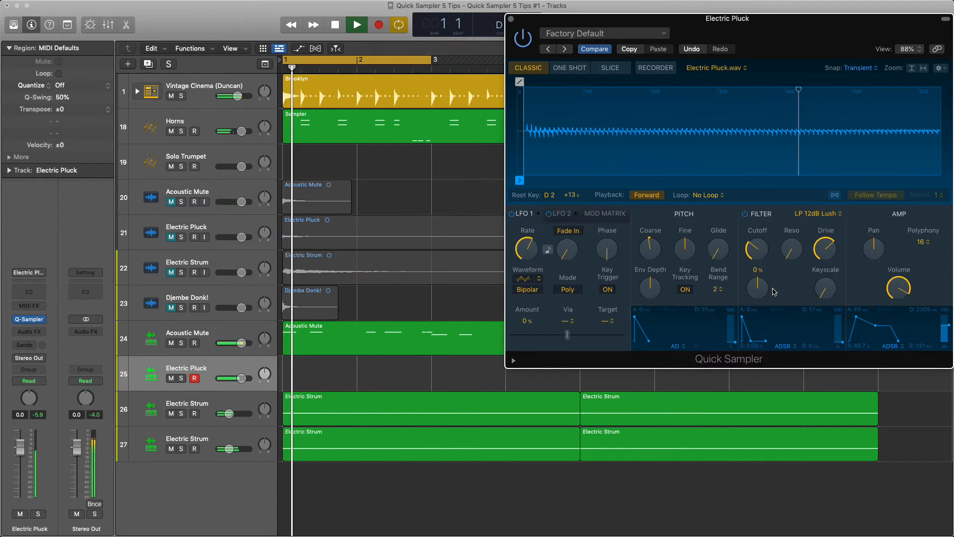
pyautogui.press('space')
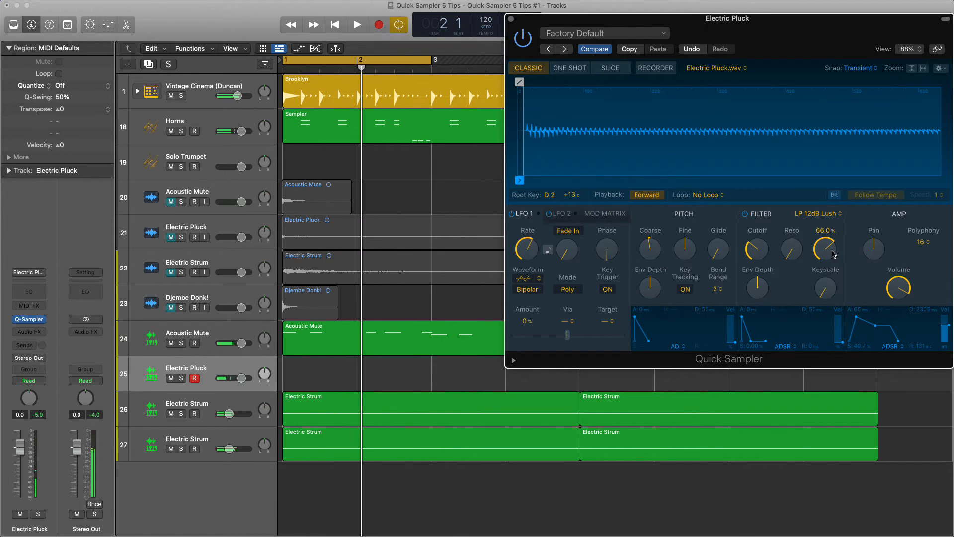
# - Route the filter envelope to filter cutoff at about +13.1% in the mod matrix and lengthen the filter envelope's attack
pyautogui.click(603, 214)
pyautogui.click(532, 255)
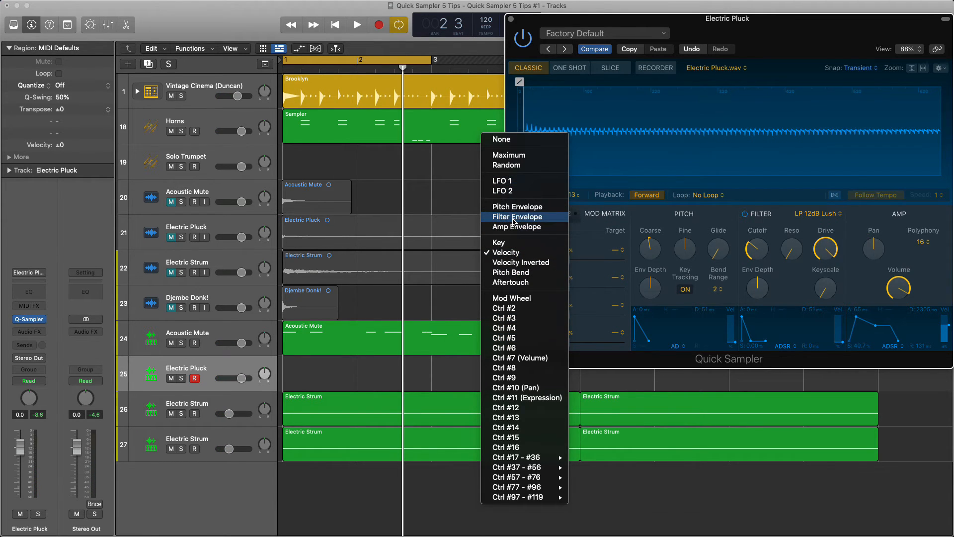
pyautogui.press('Escape')
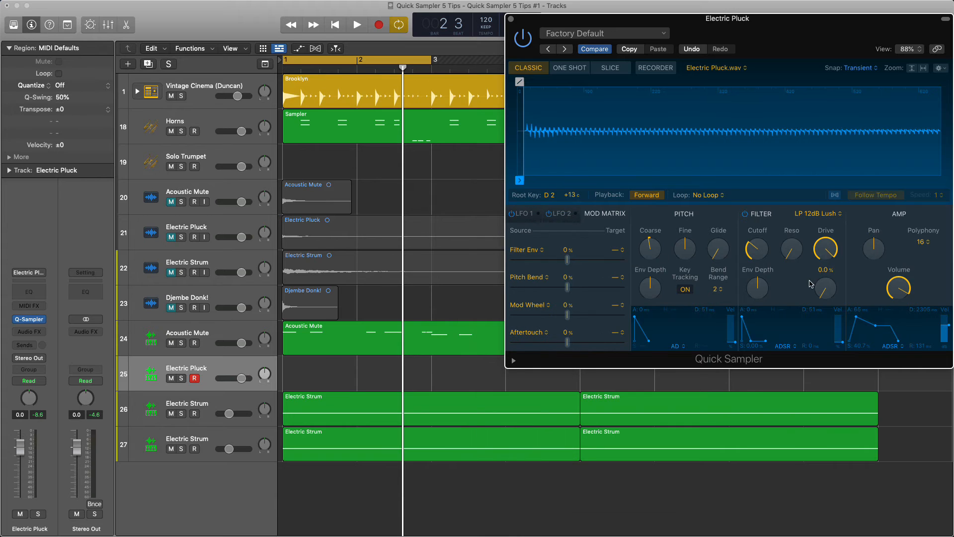
pyautogui.click(623, 251)
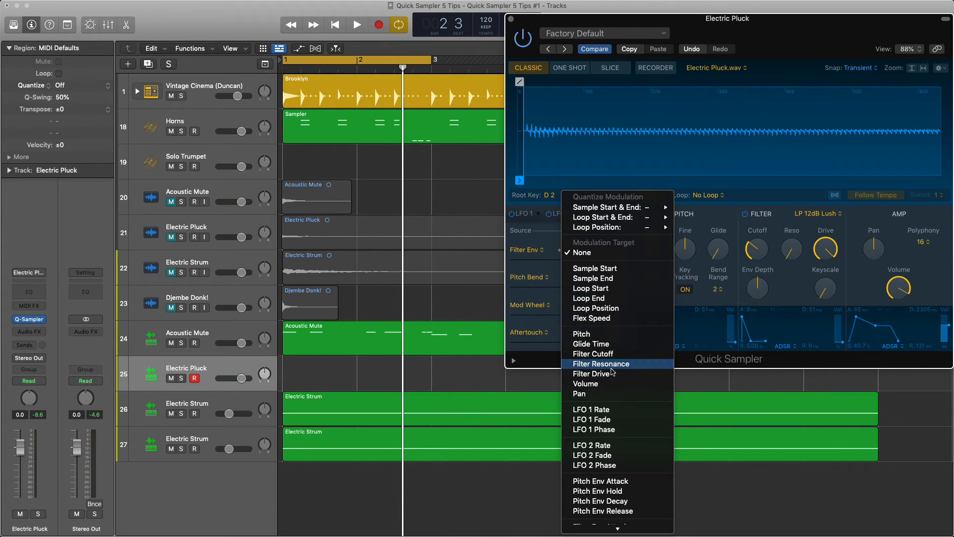
pyautogui.click(546, 352)
pyautogui.moveTo(742, 316); pyautogui.dragTo(764, 321)
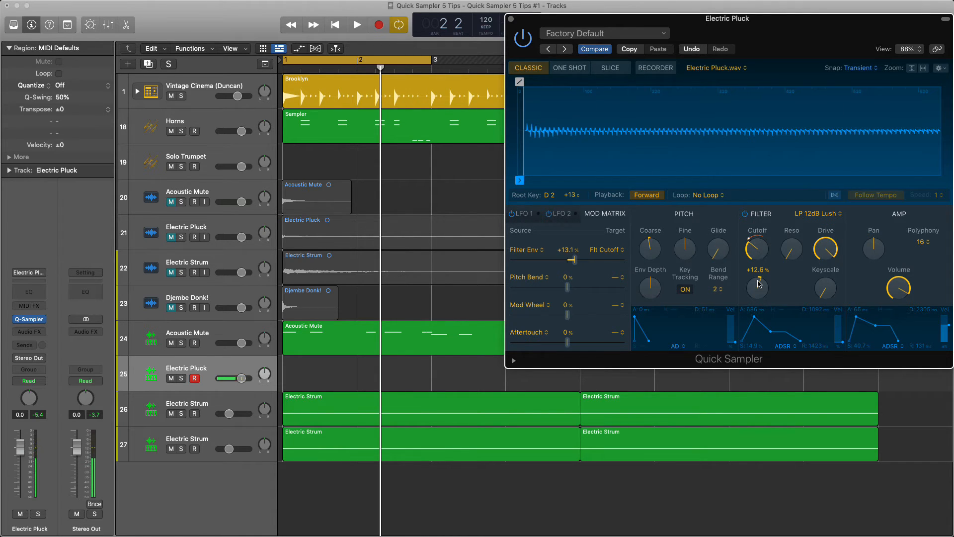
# - Add a Channel EQ to Electric Pluck with a low cut around 77 Hz and a slight dip near 248 Hz
pyautogui.click(29, 292)
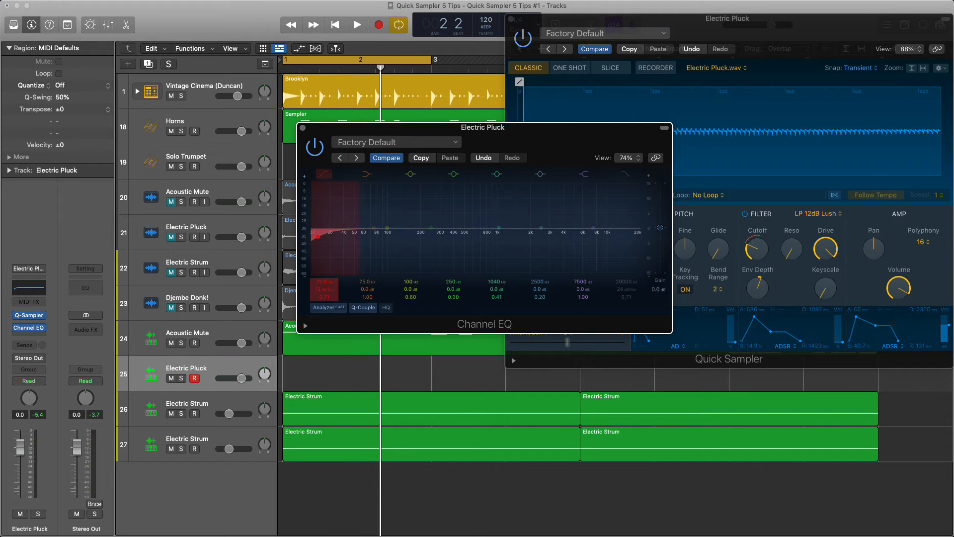
pyautogui.moveTo(369, 236); pyautogui.dragTo(375, 229)
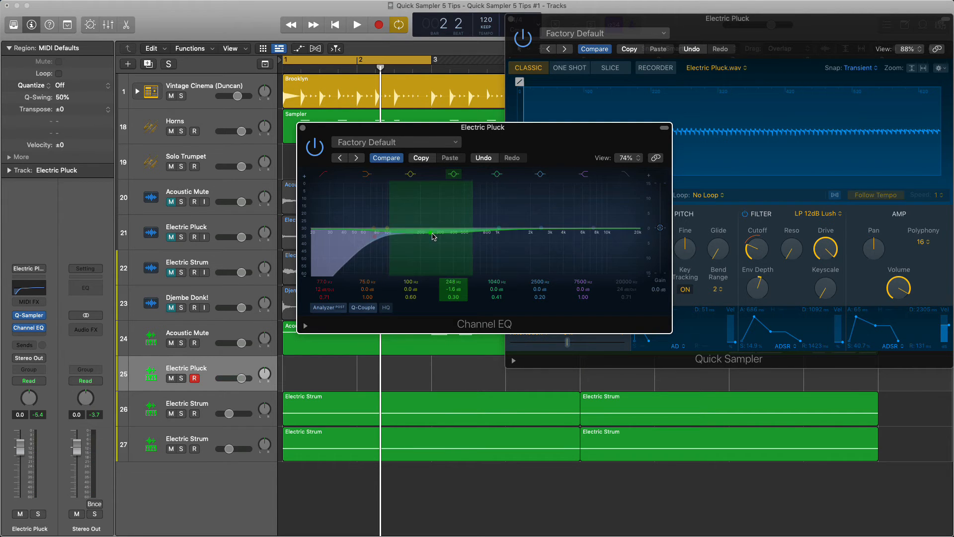
pyautogui.click(302, 127)
# - Lengthen the Electric Pluck amp envelope's release to about 1033 ms while playing the arrangement
pyautogui.press('space')
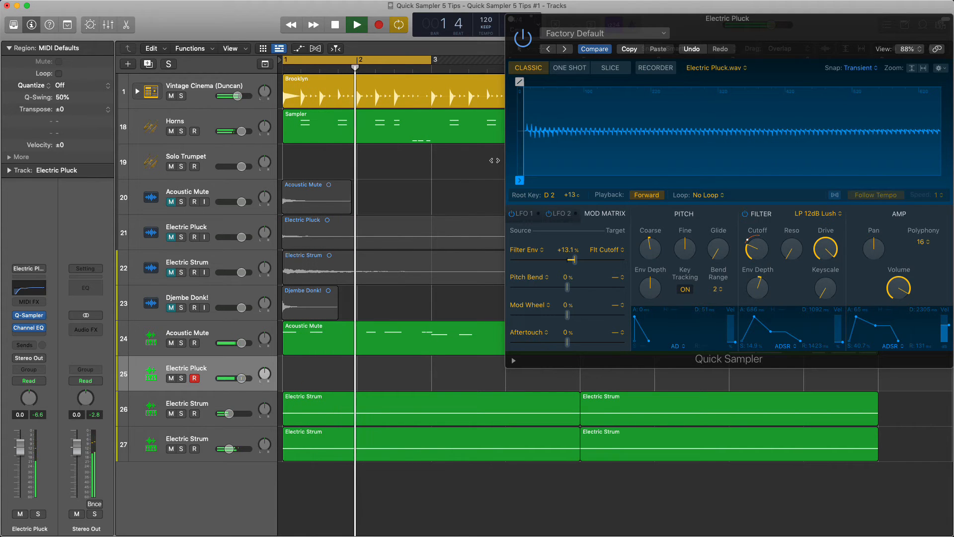
pyautogui.moveTo(903, 342); pyautogui.dragTo(906, 342)
pyautogui.press('space')
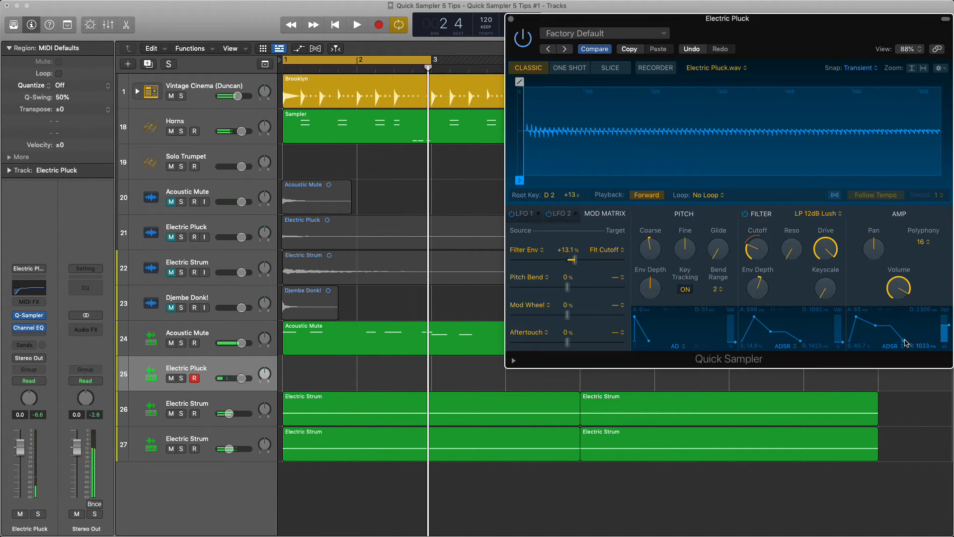
# - Insert the ChromaVerb reverb after the Channel EQ on the Electric Pluck channel and audition it
pyautogui.click(40, 337)
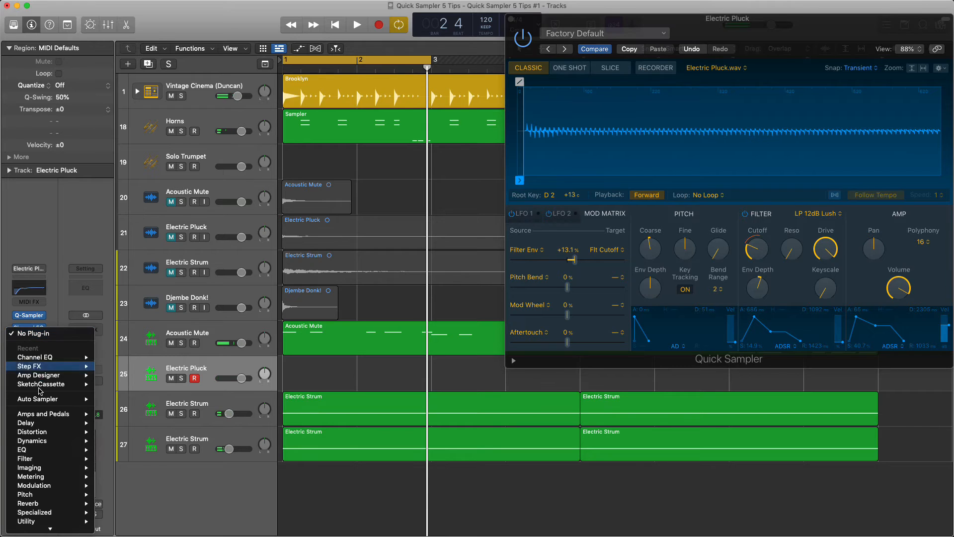
pyautogui.moveTo(33, 419)
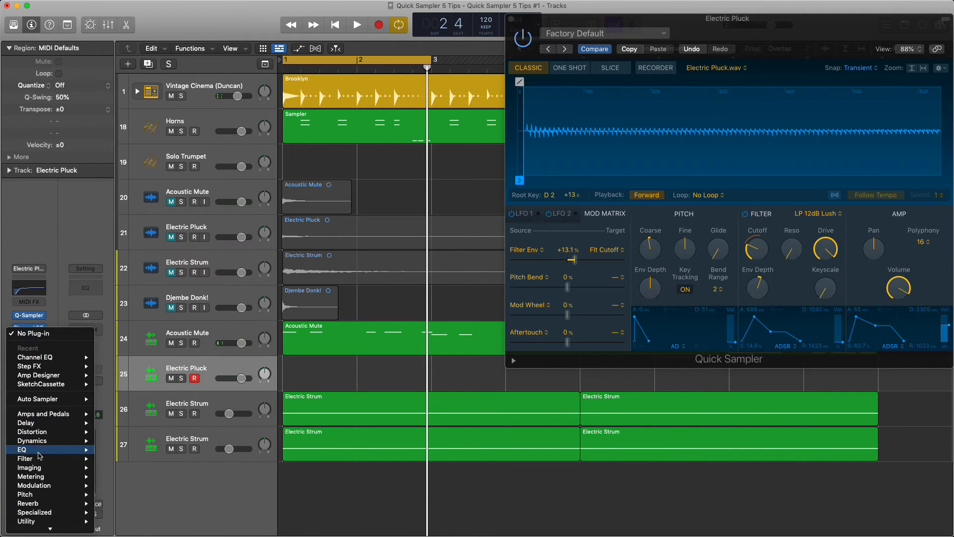
pyautogui.click(125, 503)
pyautogui.press('space')
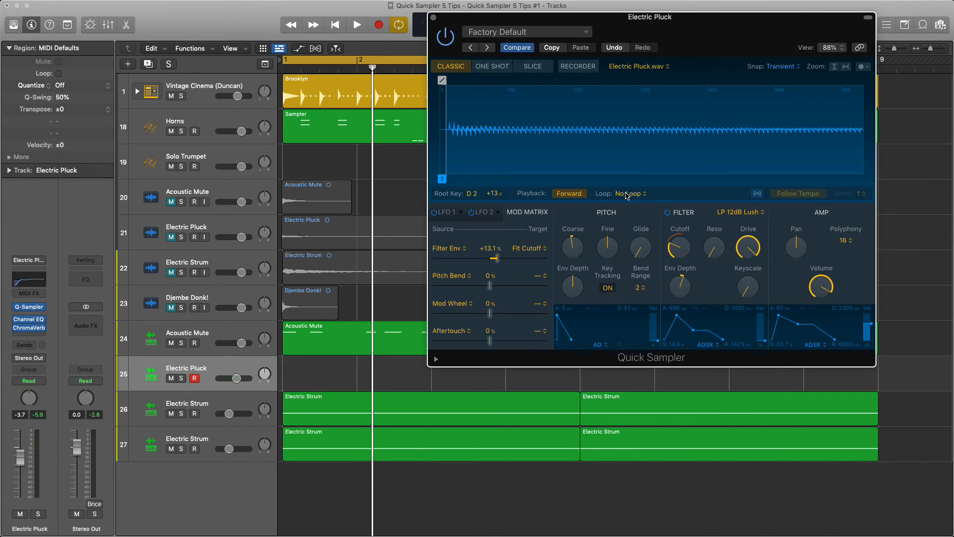
# - Set the Electric Pluck sample to loop forward, fit the waveform and set the loop from 0.4 s to about 3.327 s
pyautogui.click(629, 195)
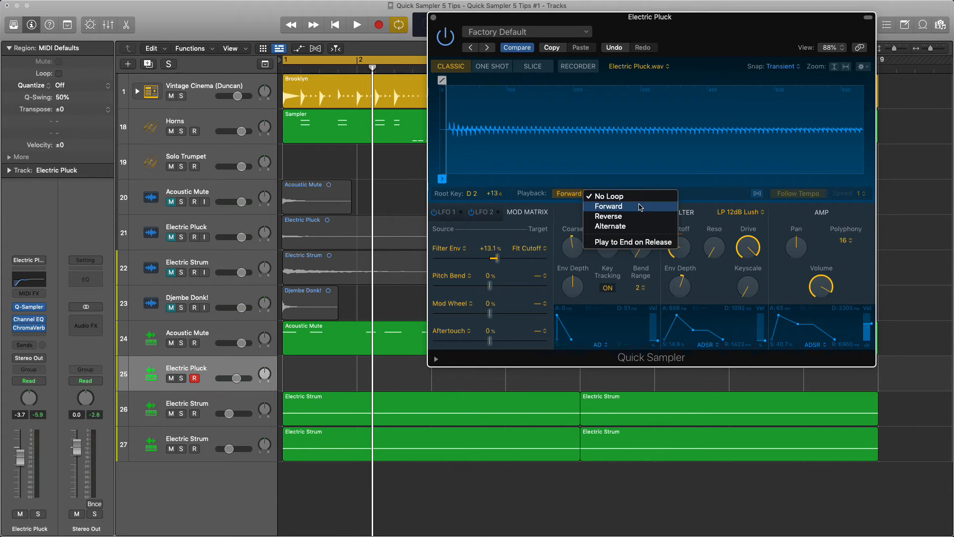
pyautogui.click(640, 207)
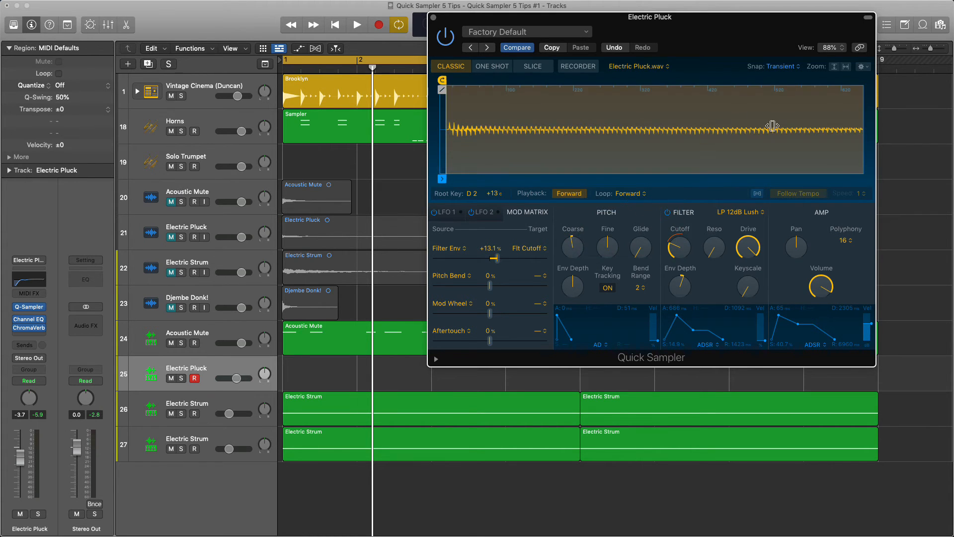
pyautogui.click(846, 67)
pyautogui.moveTo(846, 80); pyautogui.dragTo(639, 81)
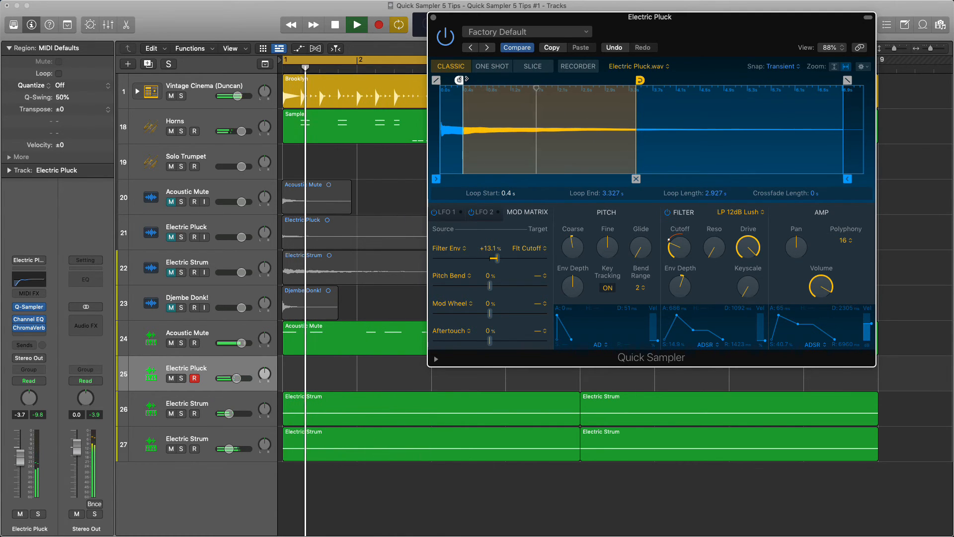
pyautogui.press('space')
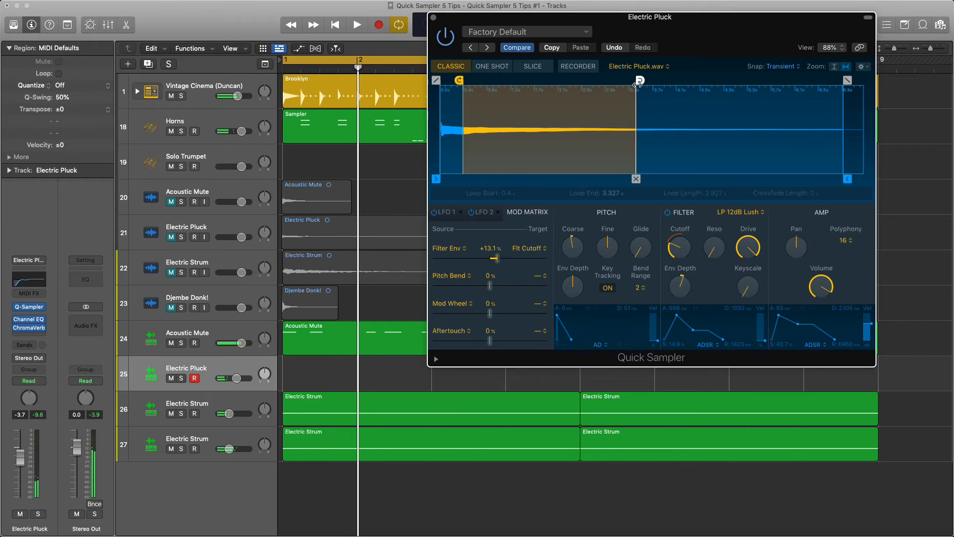
# - Shorten the Electric Pluck loop by moving its end earlier, audition the sound and close Quick Sampler
pyautogui.moveTo(628, 83); pyautogui.dragTo(550, 85)
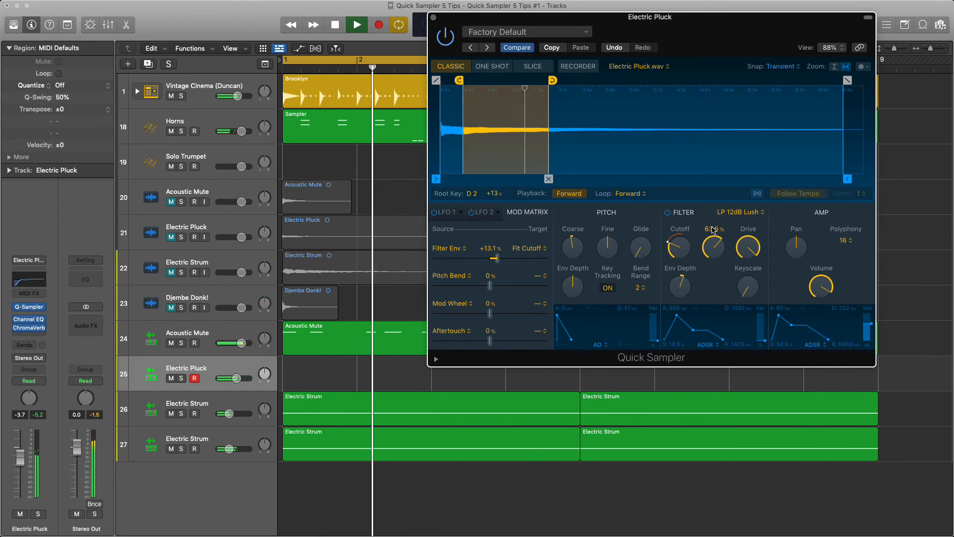
pyautogui.press('space')
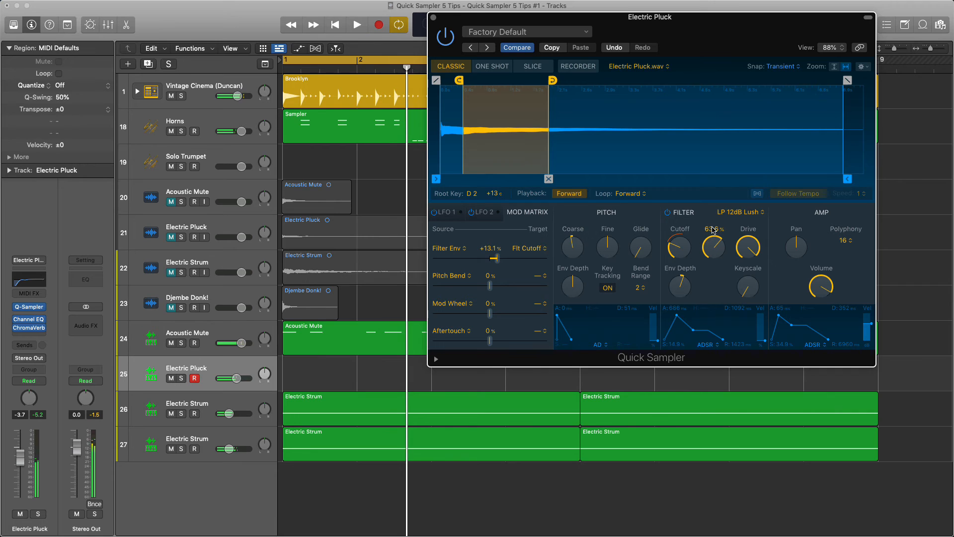
pyautogui.click(433, 18)
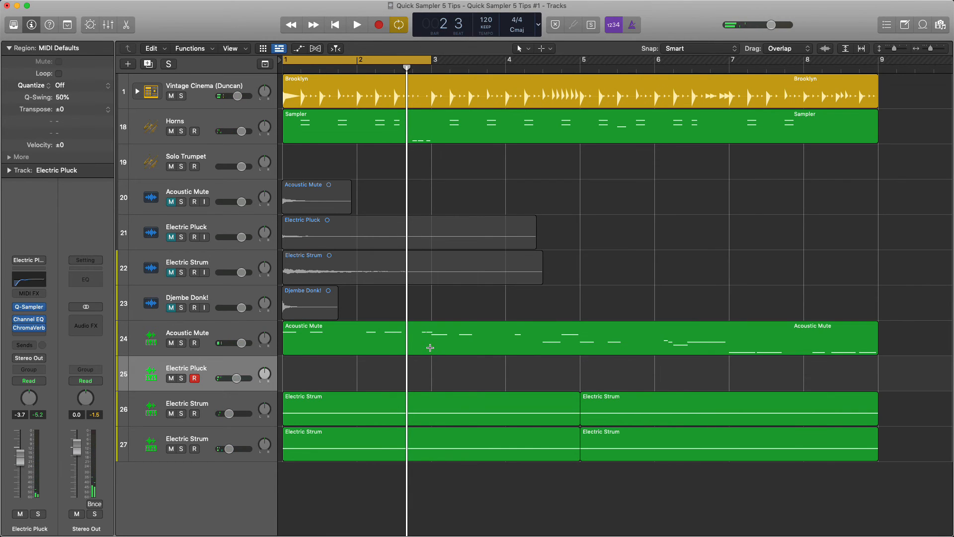
# - Split the Acoustic Mute region at bar 3, moving the remainder to bar 9 and copying the two-bar part to bar 3
pyautogui.click(430, 348)
pyautogui.click(553, 194)
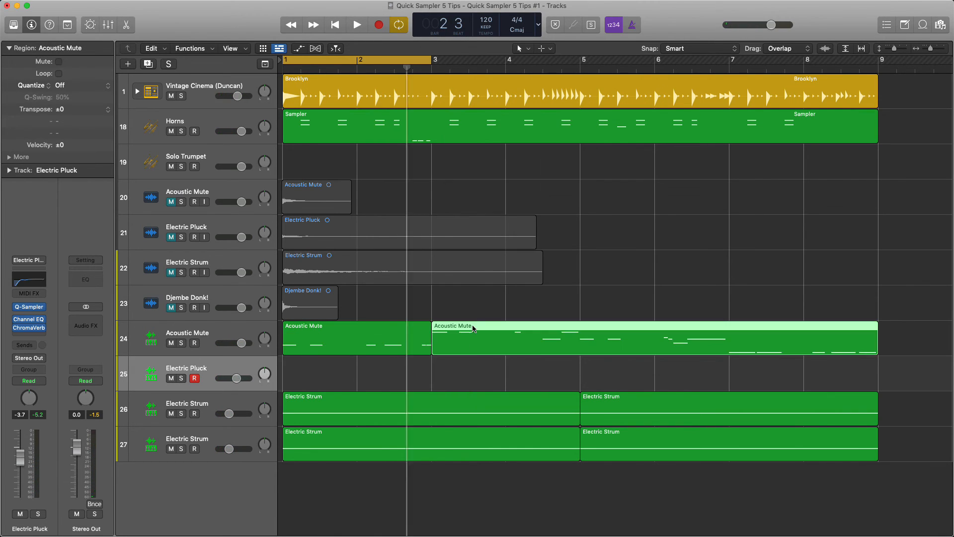
pyautogui.moveTo(458, 337); pyautogui.dragTo(905, 338)
pyautogui.moveTo(355, 336); pyautogui.dragTo(505, 340)
# - Extend the cycle range to bar 5 and on to bar 9 while playing the arrangement
pyautogui.moveTo(432, 61); pyautogui.dragTo(579, 61)
pyautogui.press('space')
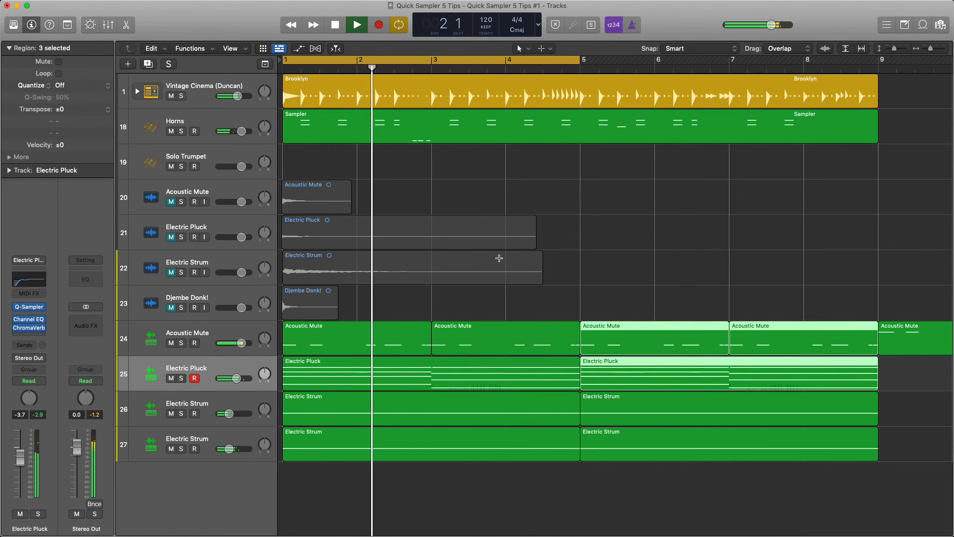
pyautogui.moveTo(577, 62); pyautogui.dragTo(877, 121)
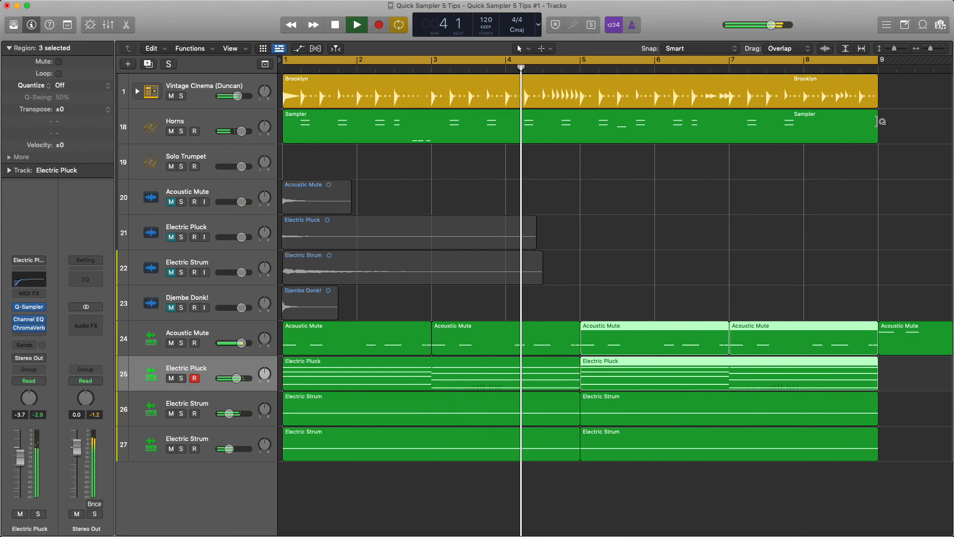